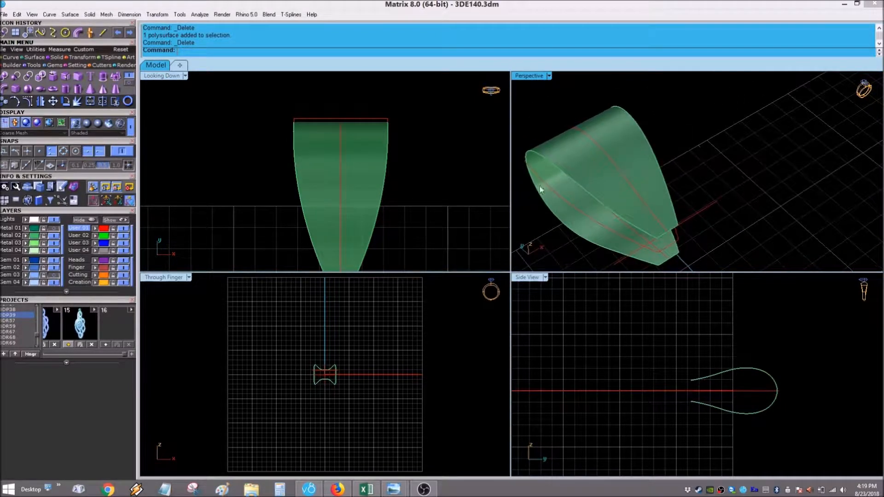
Make User 02 the current layer and duplicate the two long curved side edges and the short end edges of the green surface
left_click(87, 236)
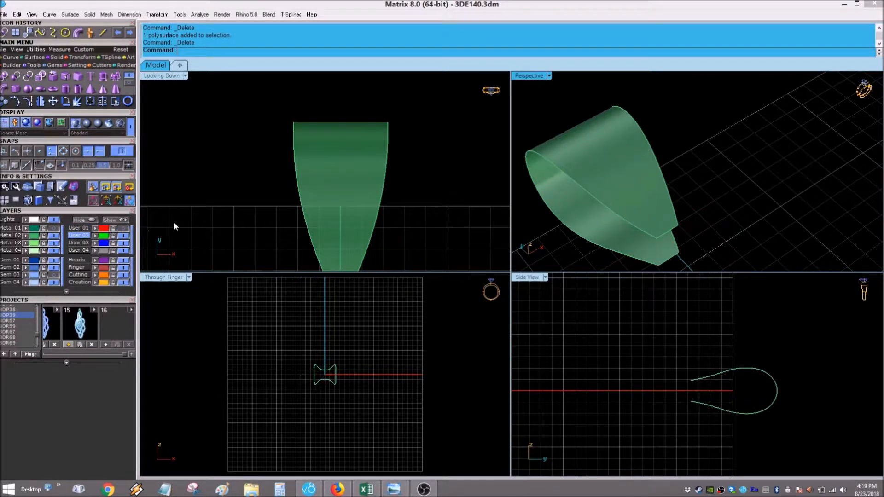
type("d1")
key("Return")
left_click_drag(578, 185, 647, 166)
left_click(669, 234)
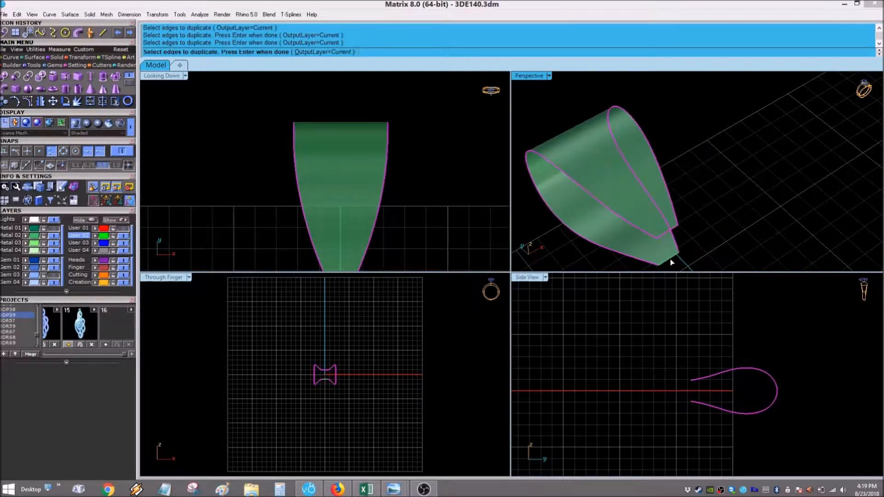
right_click(713, 220)
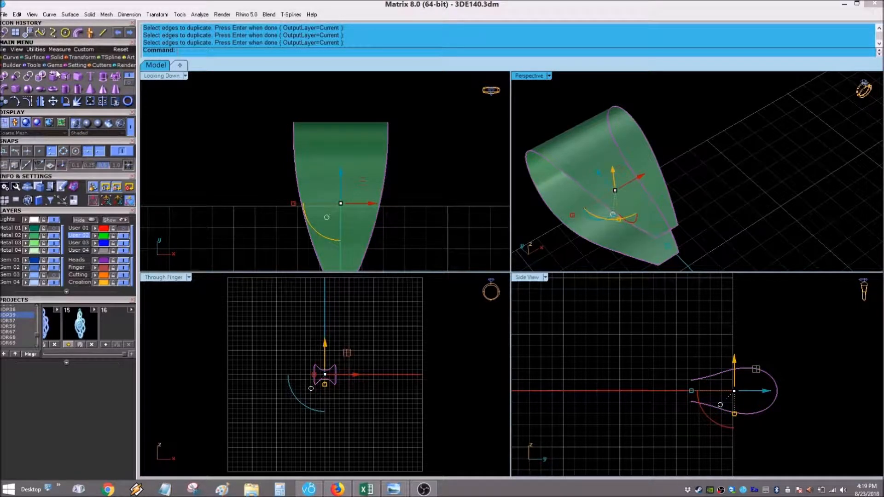
Create flattened UV curves from the tapered green surface, including its duplicated edge curves
scroll(223, 129, "down", 4)
right_click_drag(318, 128, 335, 137)
left_click(345, 123)
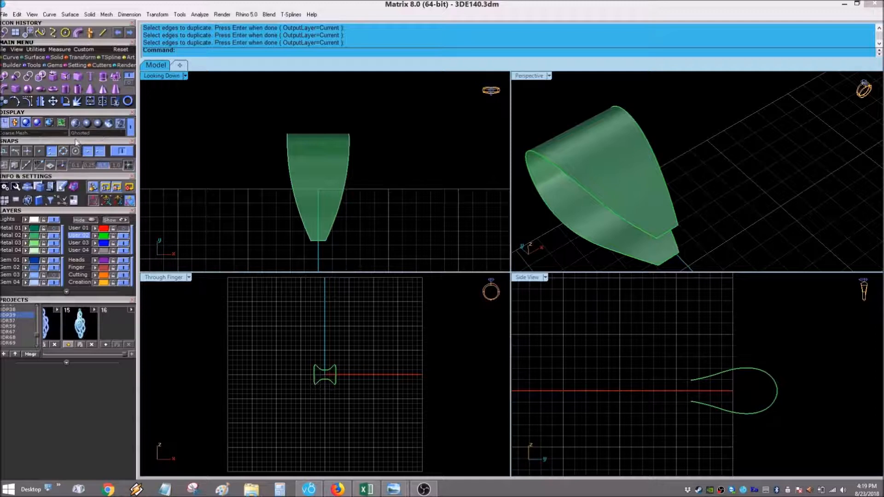
left_click(12, 58)
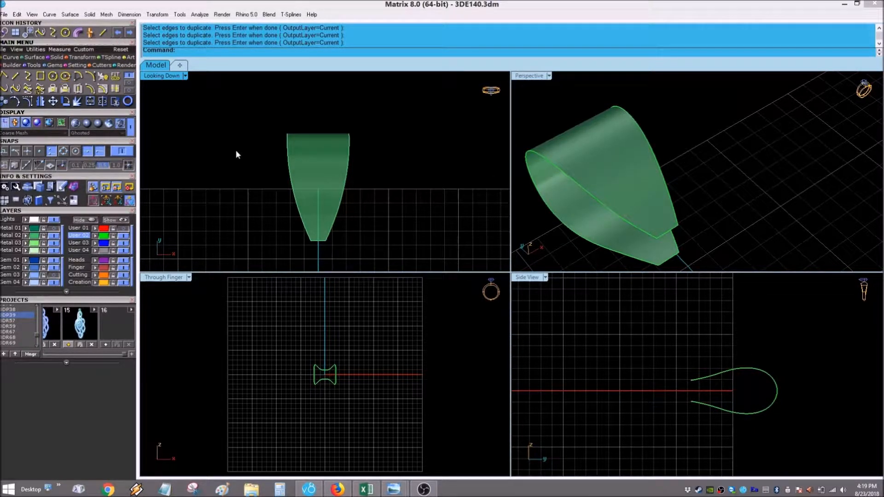
left_click(330, 153)
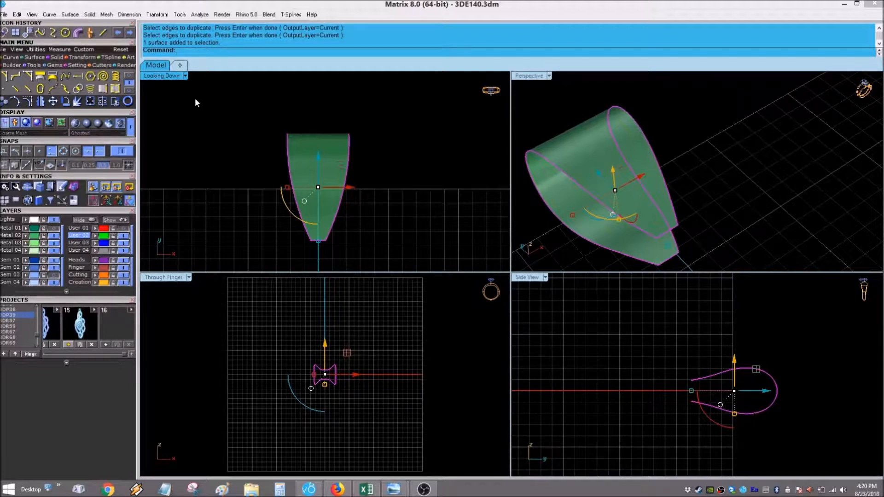
left_click(705, 208)
right_click_drag(706, 208, 626, 174)
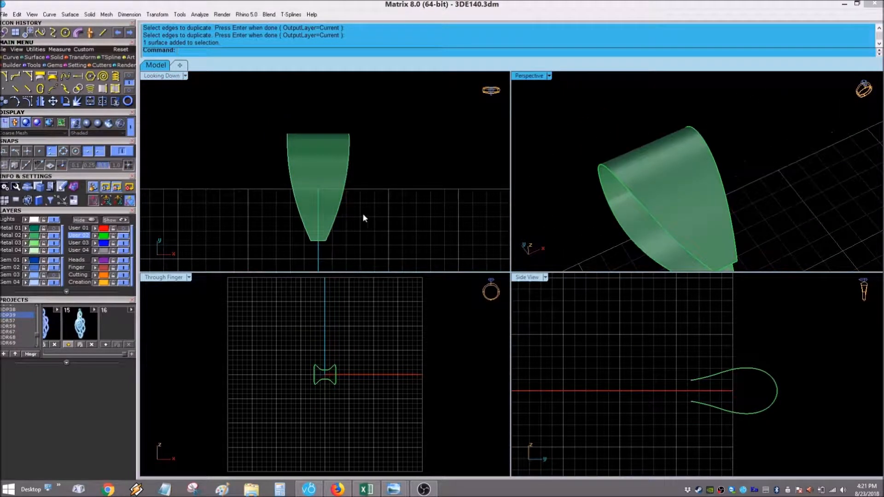
left_click(40, 78)
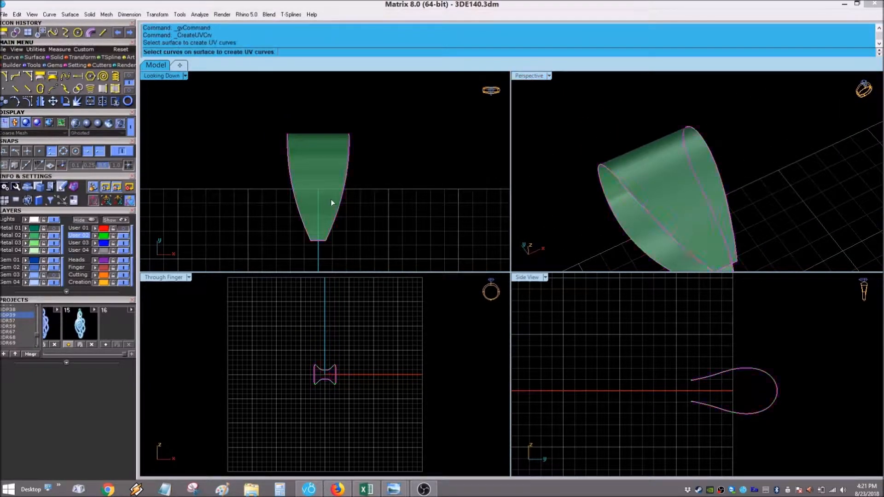
right_click(409, 214)
Center the flattened UV curves and their bounding rectangle on the origin
scroll(363, 179, "down", 6)
scroll(408, 238, "up", 5)
right_click_drag(407, 242, 411, 197)
left_click(35, 49)
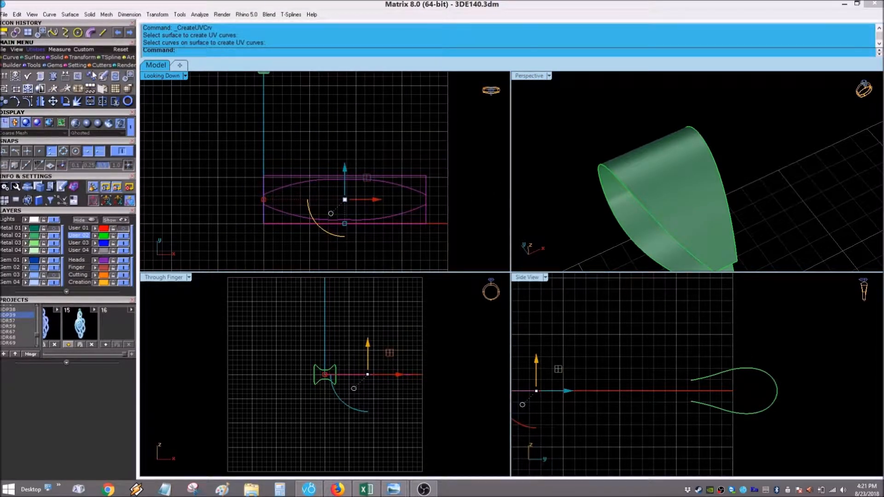
left_click(128, 90)
left_click(455, 309)
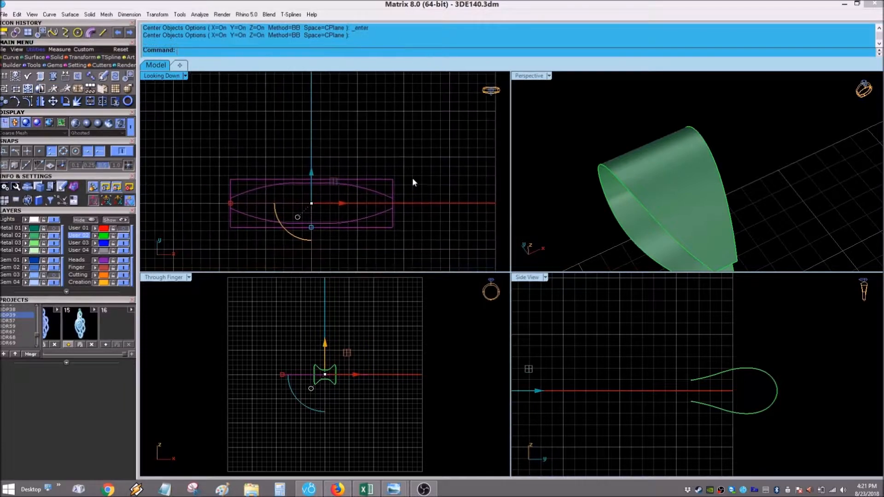
key("Delete")
scroll(305, 200, "up", 3)
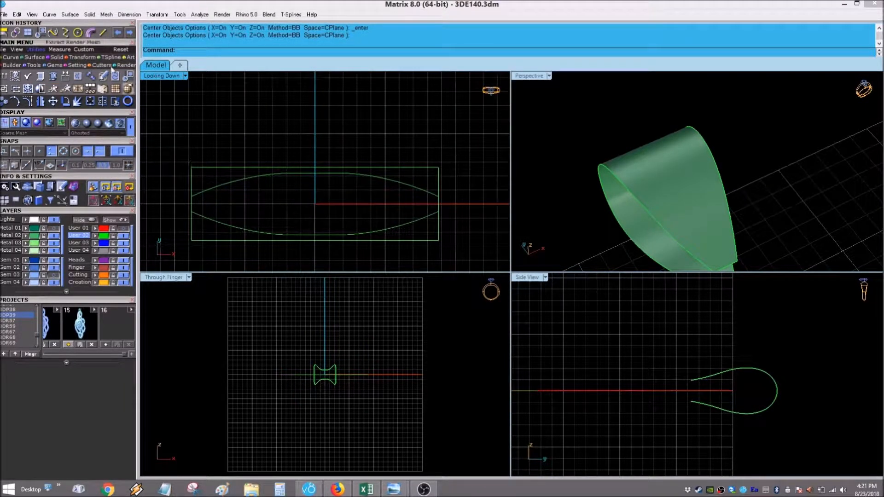
left_click(66, 39)
scroll(193, 212, "up", 5)
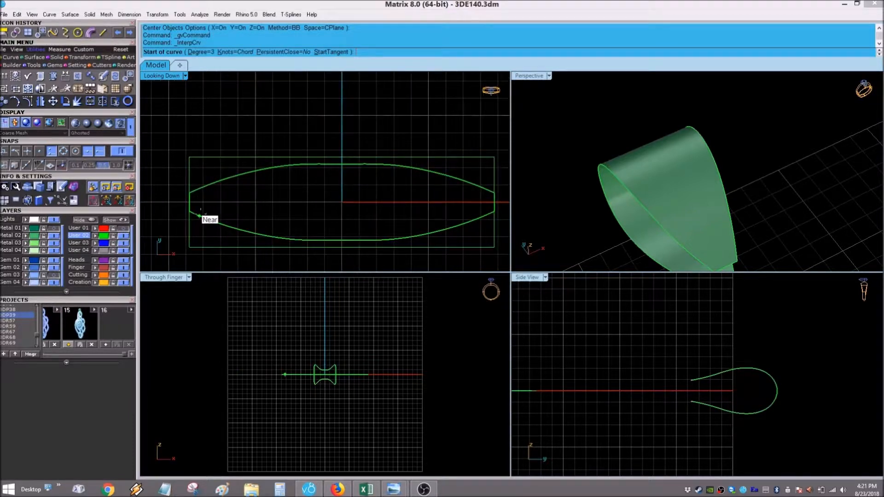
left_click(184, 210)
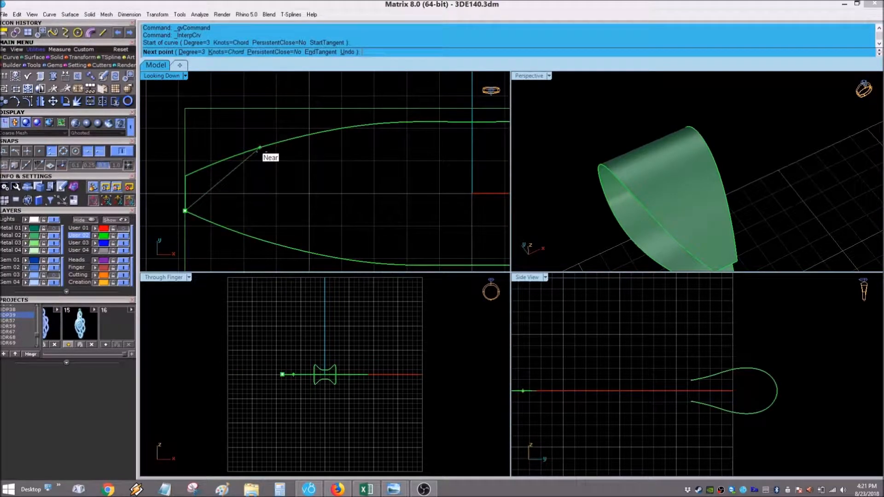
left_click(259, 148)
right_click(263, 161)
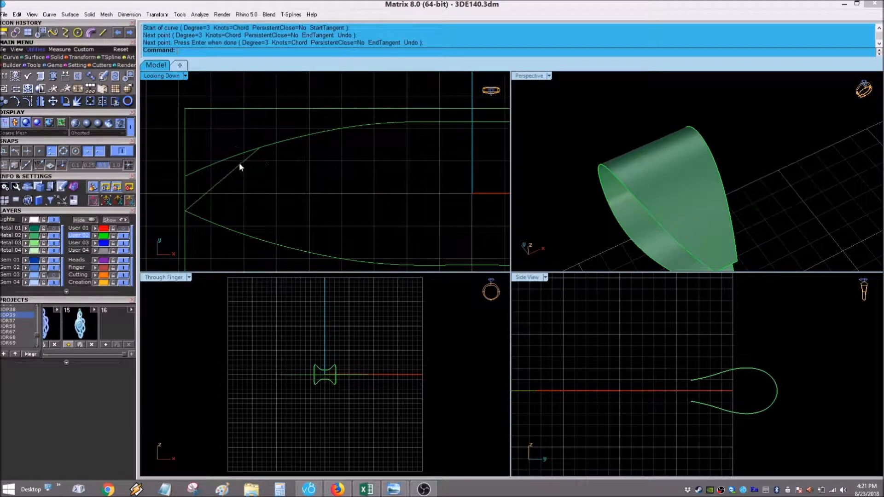
left_click(229, 176)
key("Delete")
Explode the closed lens-shaped outline inside the rectangle into separate curves
left_click(228, 163)
scroll(250, 168, "down", 5)
scroll(265, 167, "up", 3)
type("x")
key("Return")
Divide the upper arc of the flattened outline into 8 segments, marking points at the divisions and both ends
left_click(245, 152)
scroll(275, 183, "down", 2)
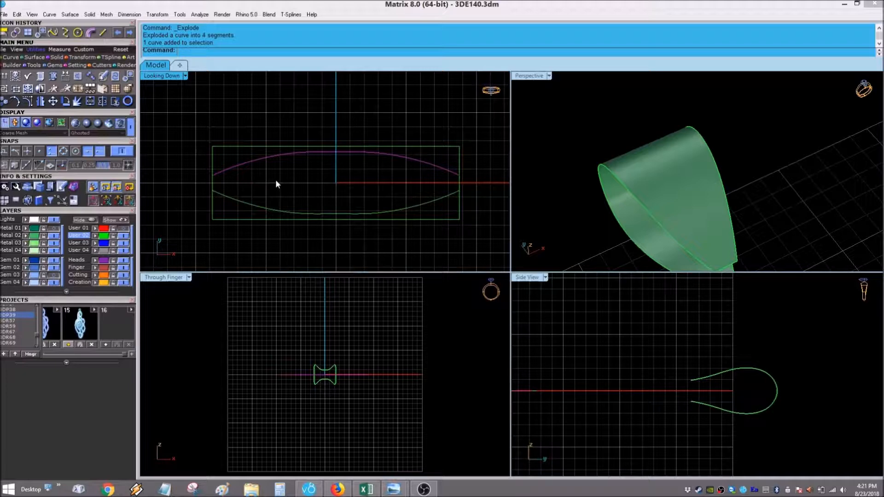
type("ivide")
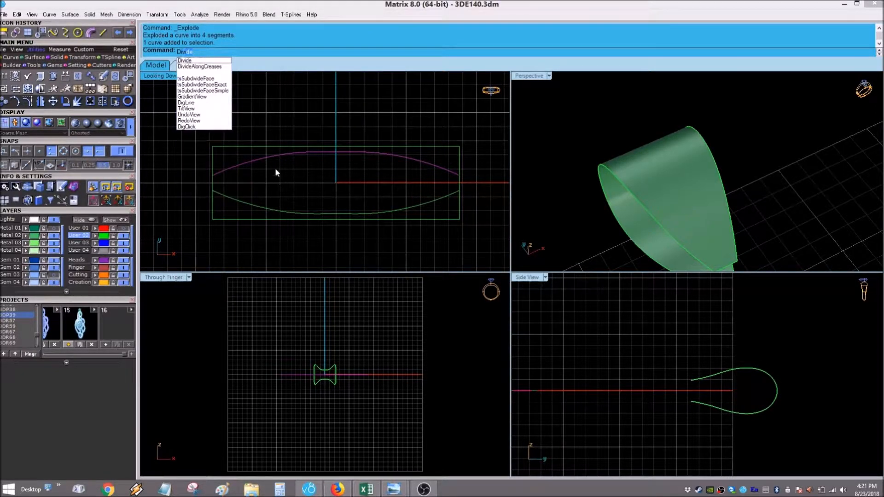
left_click(198, 61)
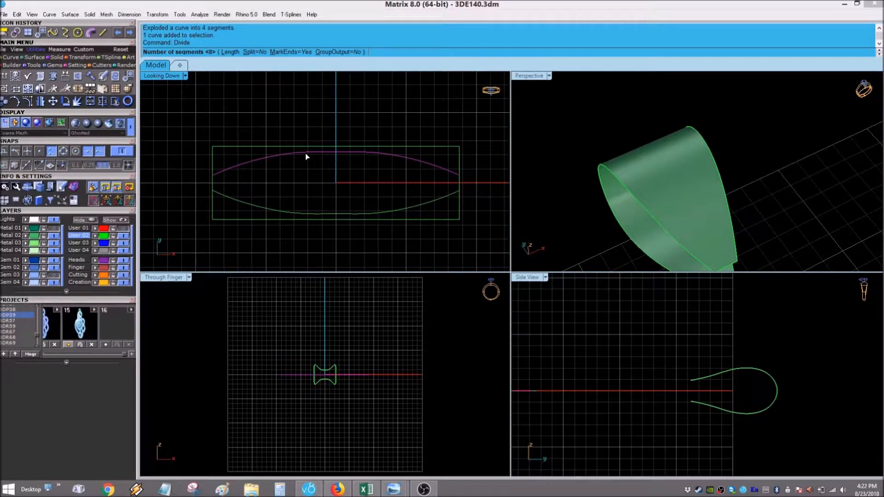
key("Return")
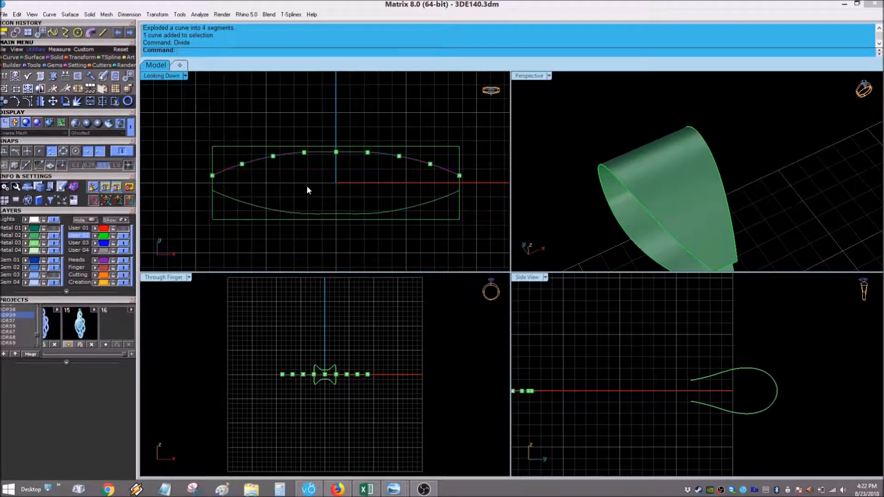
Select all the division points and mirror a copy across the horizontal axis through the origin onto the lower arc
left_click(75, 187)
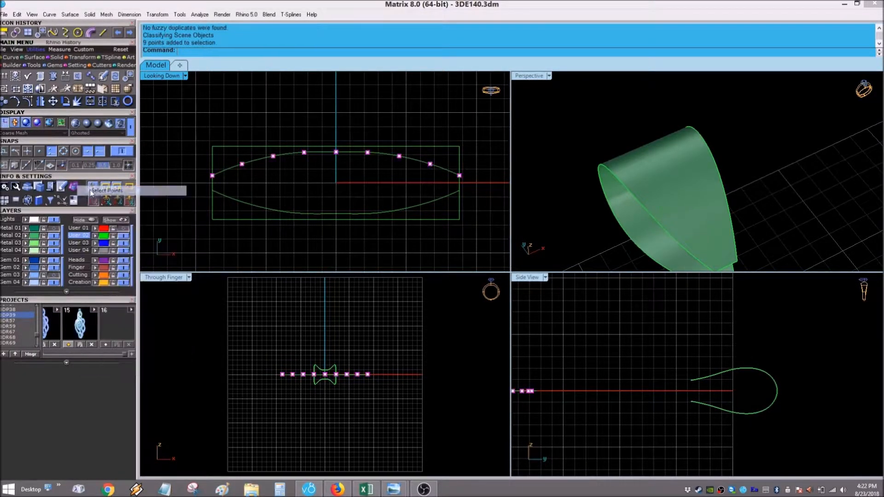
type("mirror")
key("Return")
type("0")
key("Return")
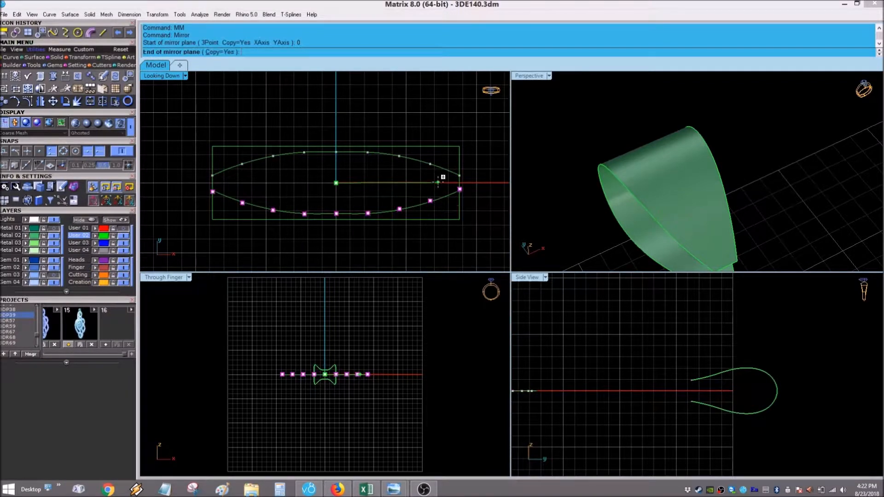
left_click(469, 171)
With point snapping on, draw eight rising diagonal lines, each from a lower-arc point to the next upper-arc point on its right
left_click(102, 32)
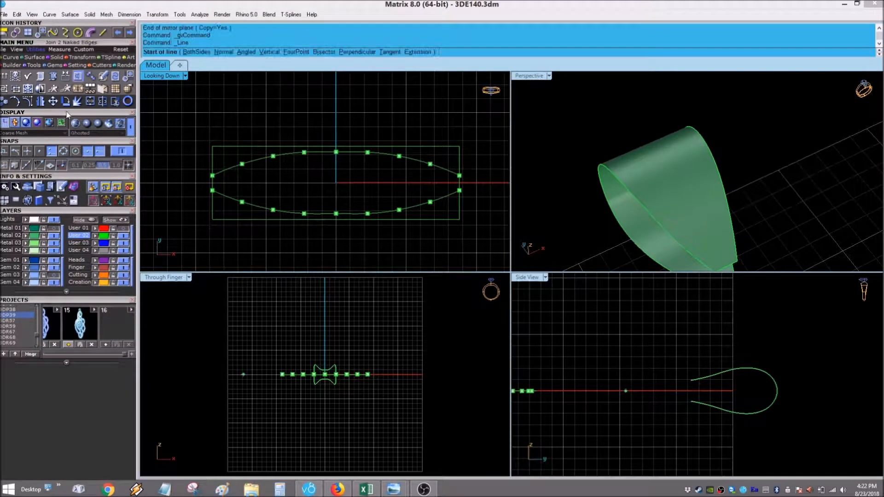
left_click(39, 151)
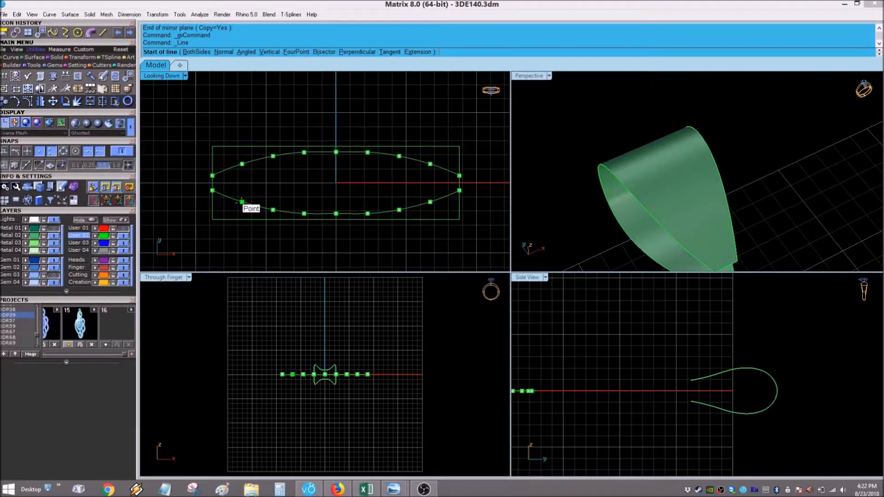
left_click(242, 201)
left_click(273, 157)
key("Return")
left_click(274, 209)
left_click(304, 152)
key("Return")
left_click(304, 214)
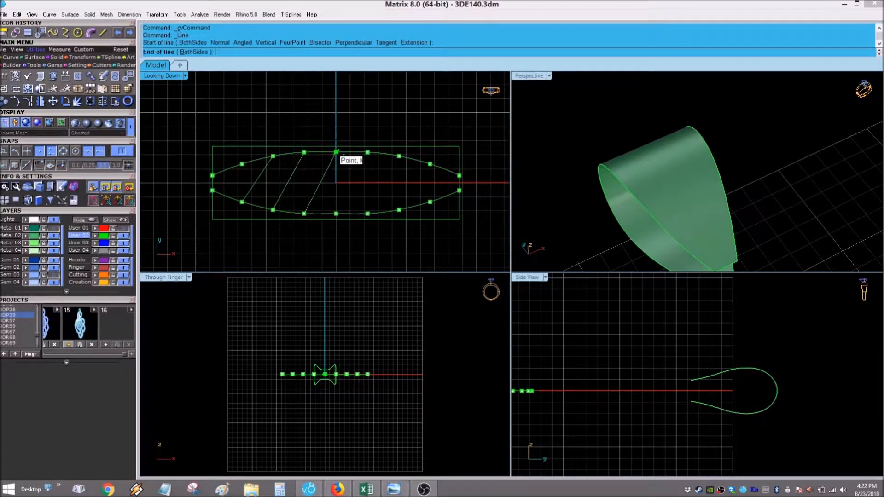
left_click(336, 152)
key("Return")
left_click(336, 214)
left_click(368, 152)
key("Return")
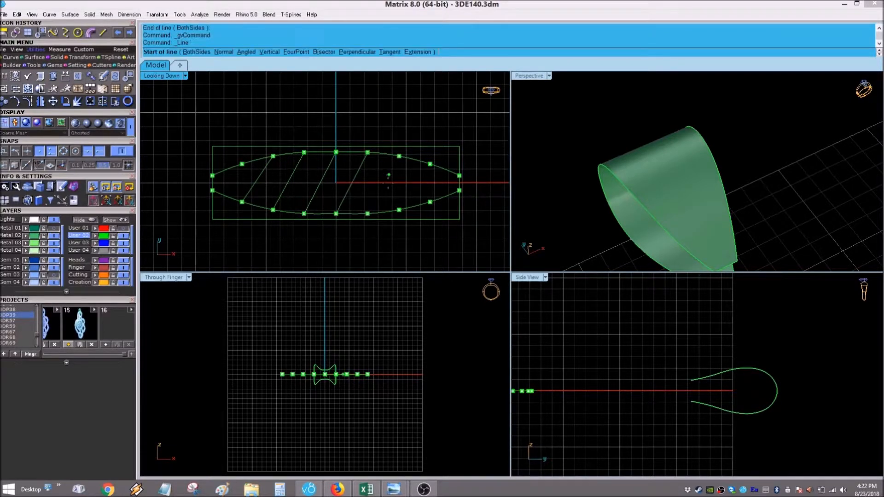
left_click(368, 214)
left_click(399, 152)
key("Return")
left_click(399, 209)
left_click(430, 164)
key("Return")
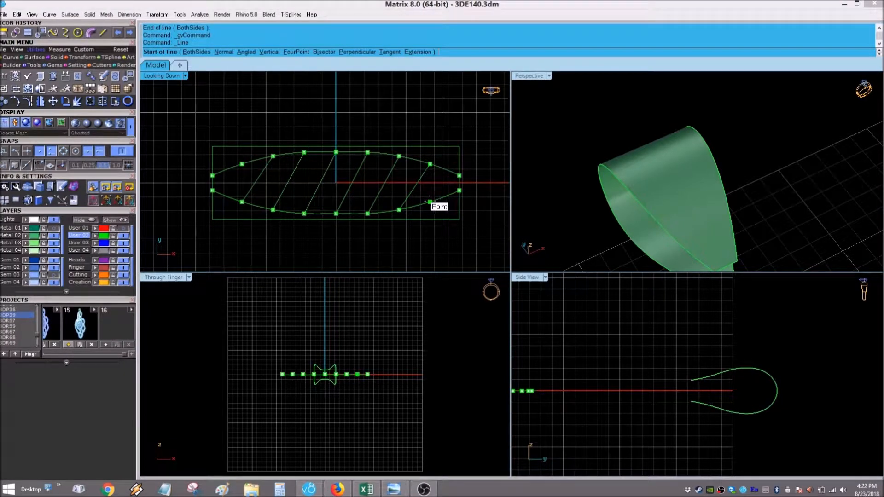
scroll(430, 201, "up", 3)
left_click(430, 201)
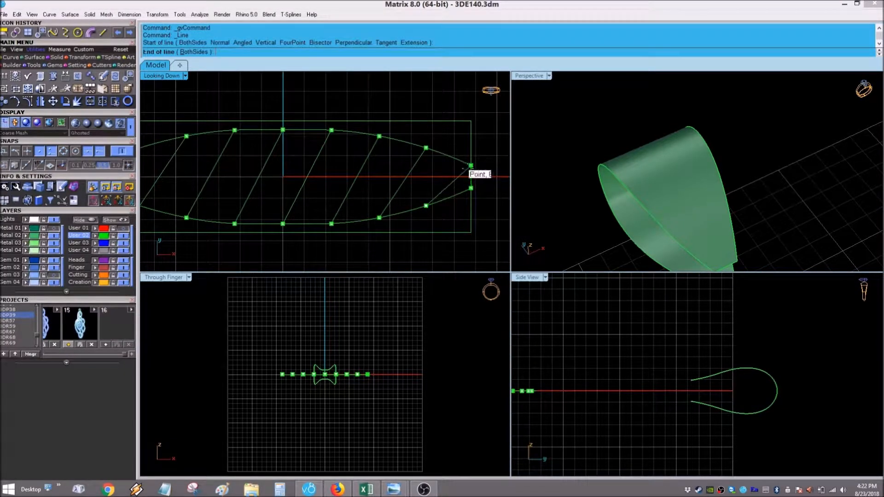
left_click(470, 165)
scroll(471, 165, "down", 3)
key("Return")
scroll(266, 192, "up", 3)
left_click(258, 188)
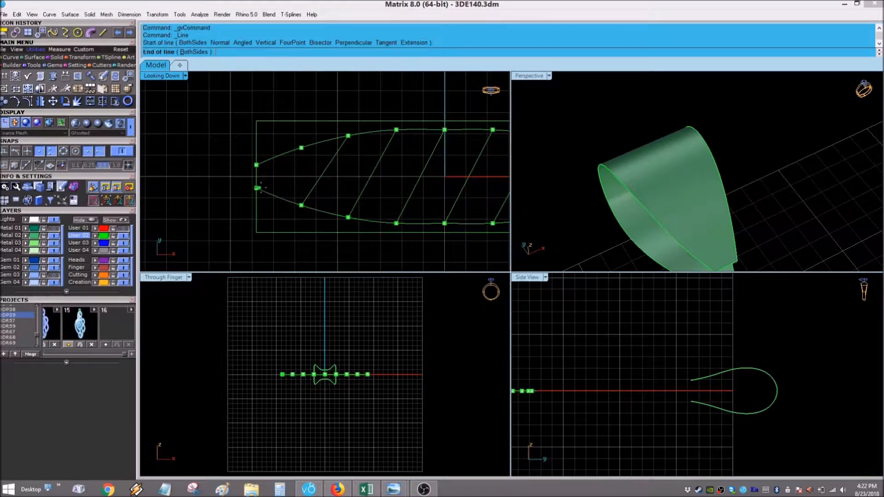
left_click(301, 147)
Draw eight falling diagonal lines, each from an upper-arc point to the next lower-arc point on its right, completing the crisscross pattern
key("Return")
left_click(257, 165)
left_click(301, 205)
scroll(300, 161, "down", 3)
scroll(303, 161, "up", 3)
key("Return")
left_click(279, 144)
left_click(317, 200)
key("Return")
left_click(317, 134)
left_click(356, 205)
key("Return")
left_click(356, 130)
left_click(396, 205)
key("Return")
left_click(395, 130)
left_click(434, 205)
scroll(412, 180, "down", 6)
scroll(460, 171, "up", 4)
key("Return")
key("Return")
left_click(424, 154)
left_click(449, 191)
key("Return")
scroll(452, 169, "up", 6)
left_click(447, 152)
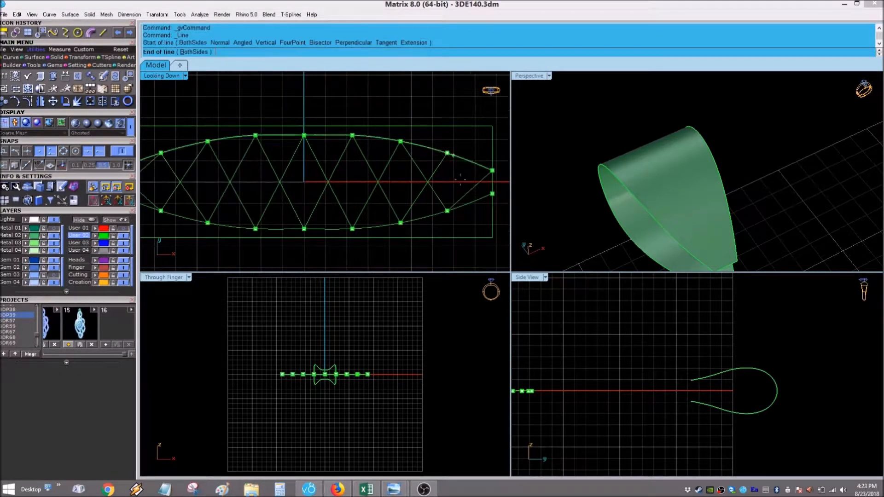
left_click(492, 194)
Select all the division points on both arcs and delete them
scroll(393, 185, "down", 4)
left_click(93, 186)
left_click(97, 194)
key("Delete")
Select the flat crisscross pattern with its outline and rectangle and apply these planar curves to the tapered green surface
left_click_drag(453, 144, 267, 226)
scroll(294, 233, "down", 5)
left_click(14, 57)
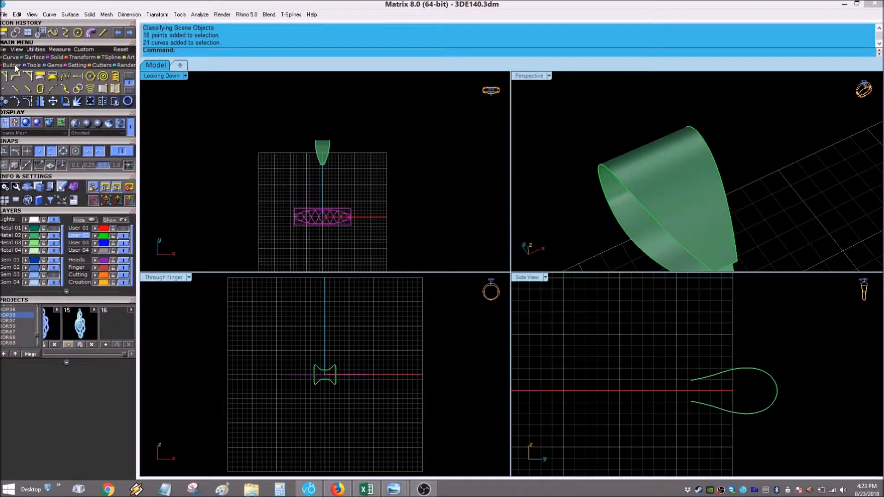
left_click(53, 76)
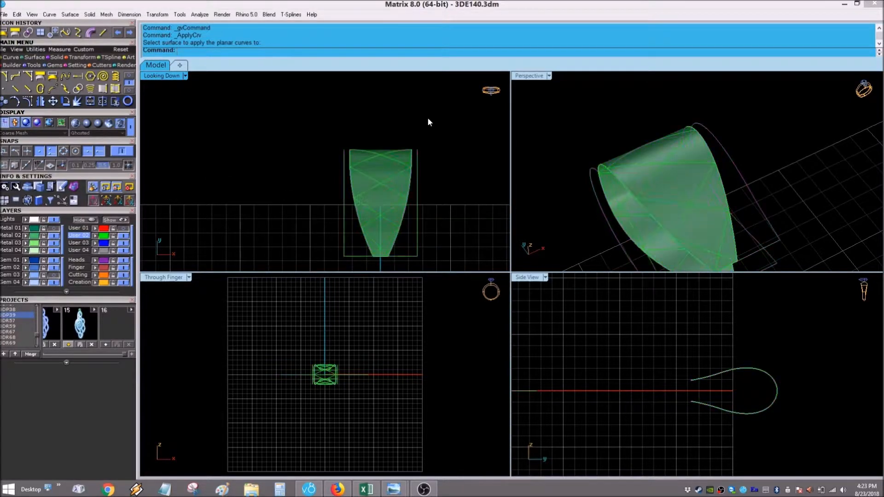
Hide the Metal 02 layer that holds the green surface, leaving only the applied curves
scroll(374, 138, "up", 2)
left_click(390, 187)
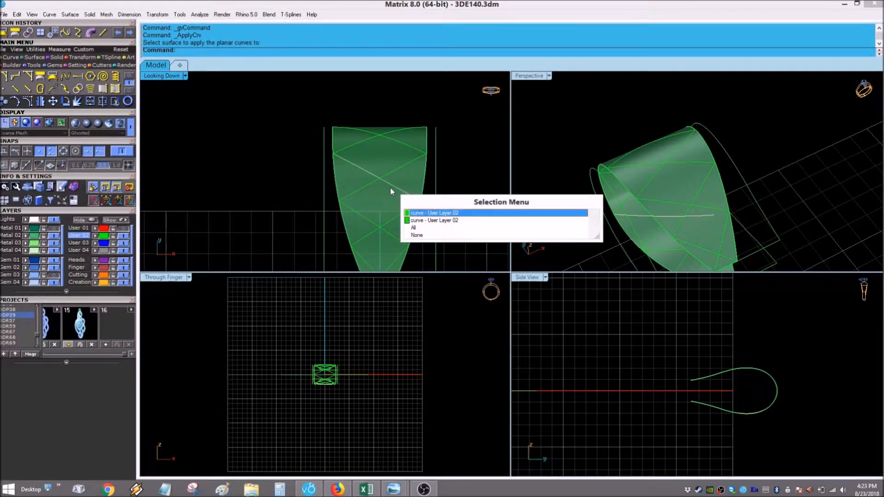
left_click(415, 220)
left_click(56, 236)
Pipe the sixteen crossing lattice curves at a diameter of 0.7 with round caps, and redo the pipes with flat caps
scroll(399, 115, "down", 2)
left_click_drag(395, 107, 373, 243)
left_click(90, 33)
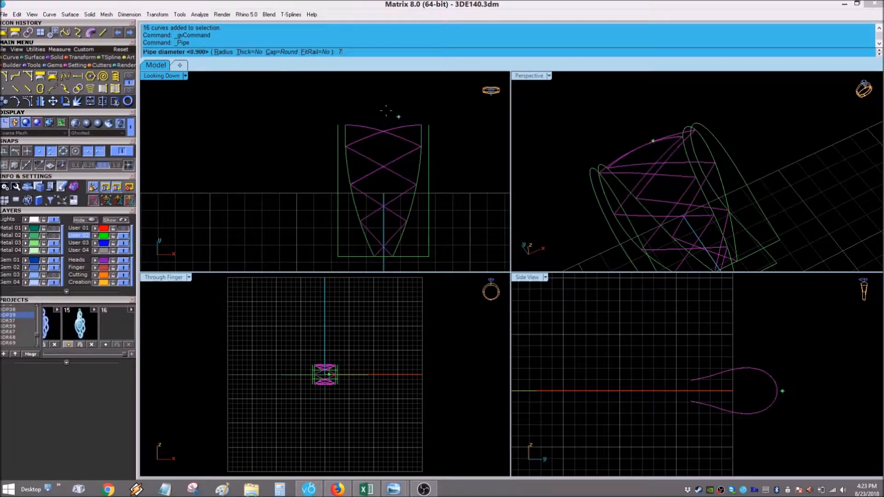
key("Return")
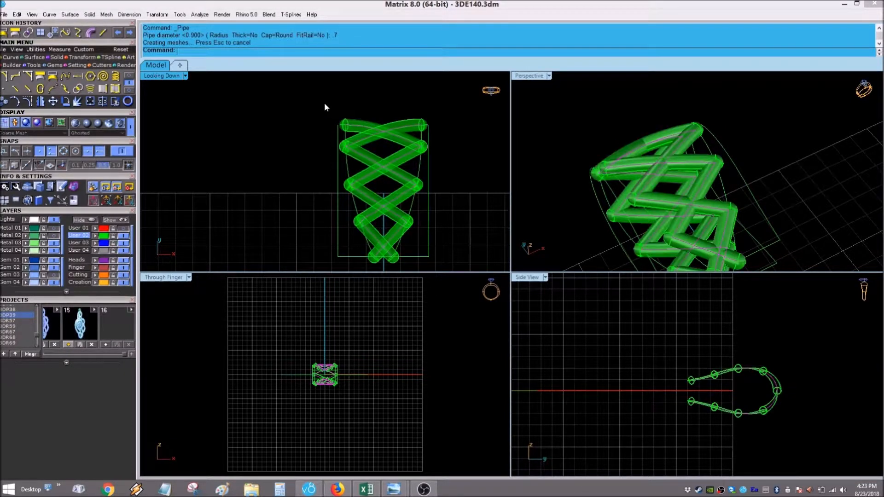
left_click(276, 49)
left_click(211, 52)
key("Return")
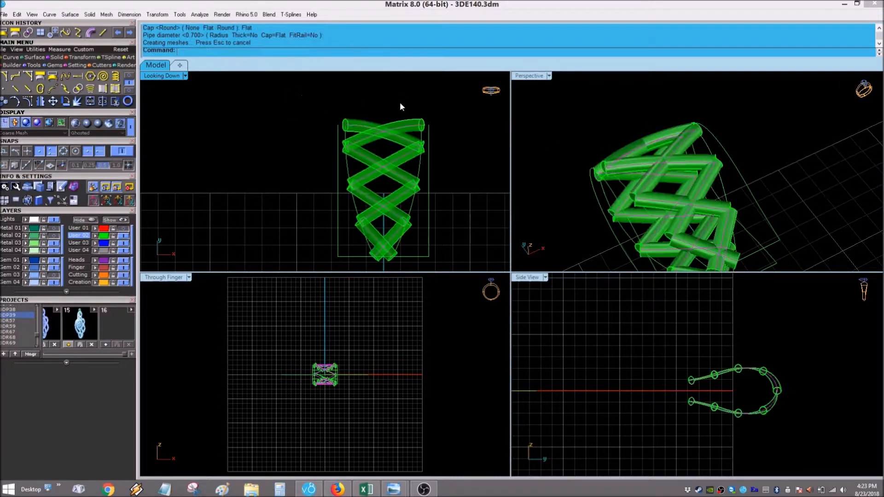
scroll(750, 140, "up", 5)
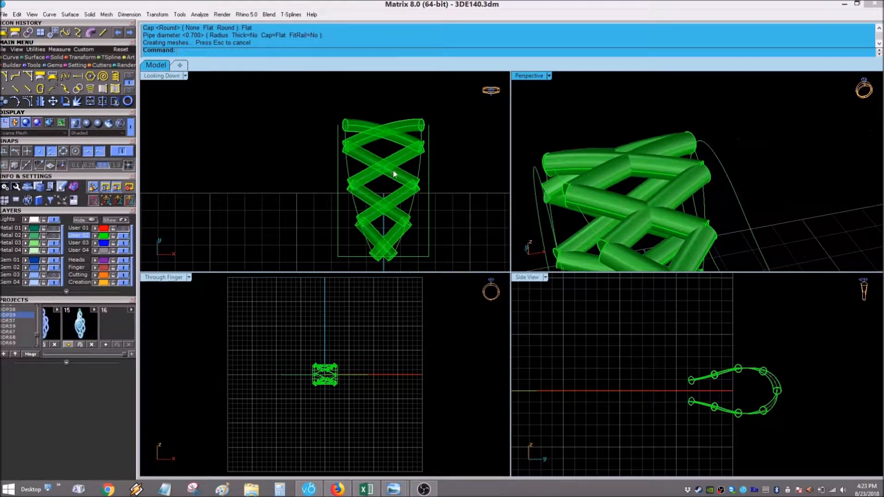
Select the applied edge curve along one side of the lattice and show the Metal 02 layer
scroll(395, 177, "up", 3)
left_click(444, 165)
left_click(464, 189)
scroll(720, 170, "down", 6)
right_click_drag(720, 169, 622, 177)
scroll(700, 208, "up", 6)
right_click_drag(700, 208, 727, 247)
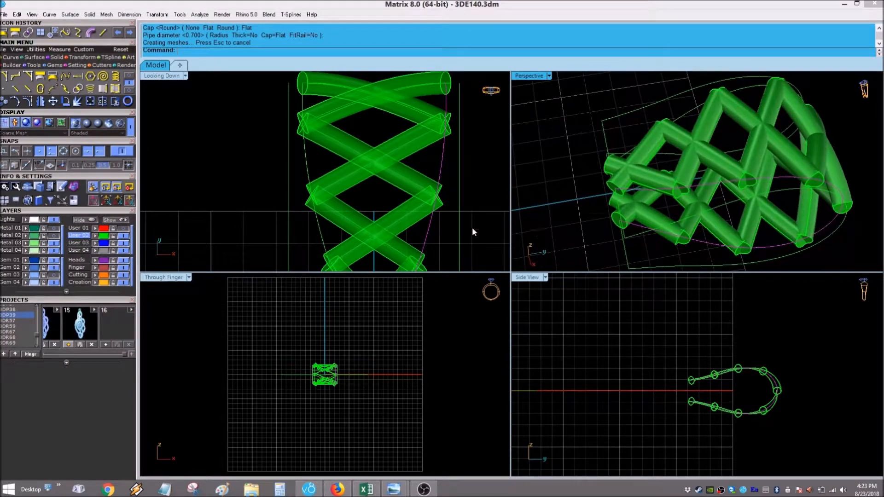
left_click(58, 236)
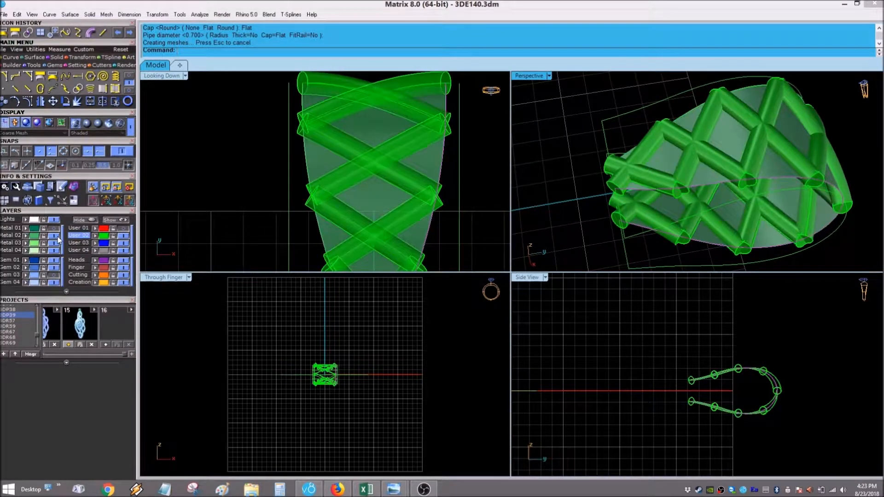
Pipe the selected side curve at a diameter of 0.82 with flat caps, and undo that pipe
left_click(15, 89)
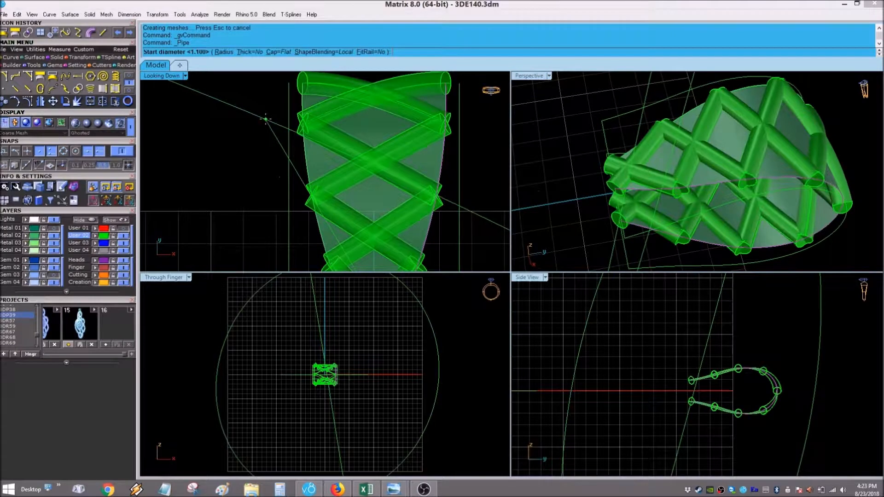
type(".82")
key("Return")
key("Return")
key("Return")
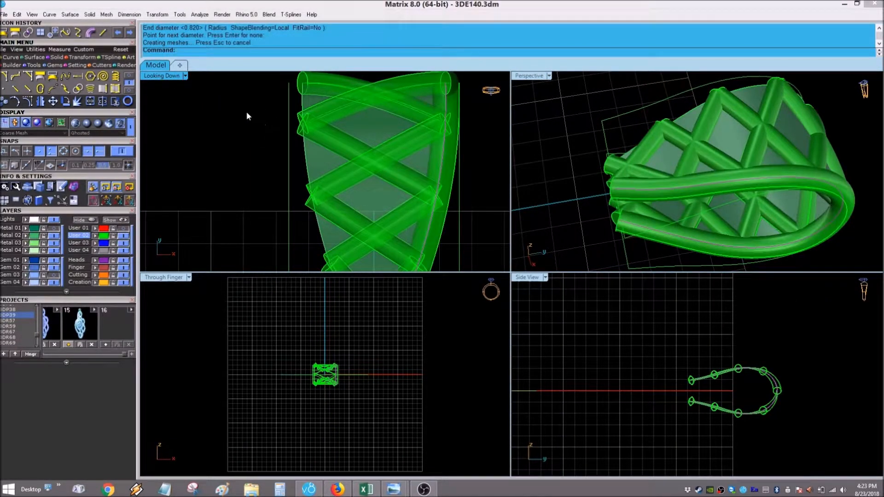
key("ctrl+z")
Pipe the same side curve again at a diameter of 0.82, picking the cap style in the Pipe options
right_click(198, 135)
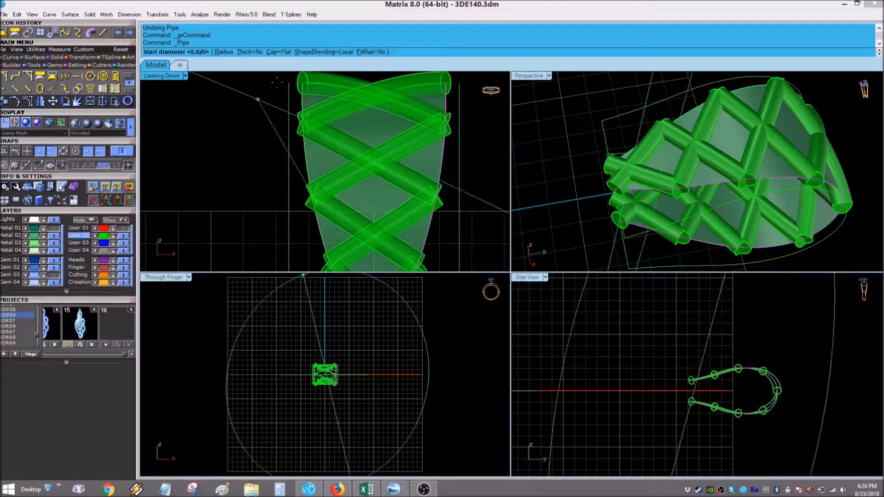
left_click(284, 52)
left_click(222, 52)
key("Return")
key("Return")
key("Return")
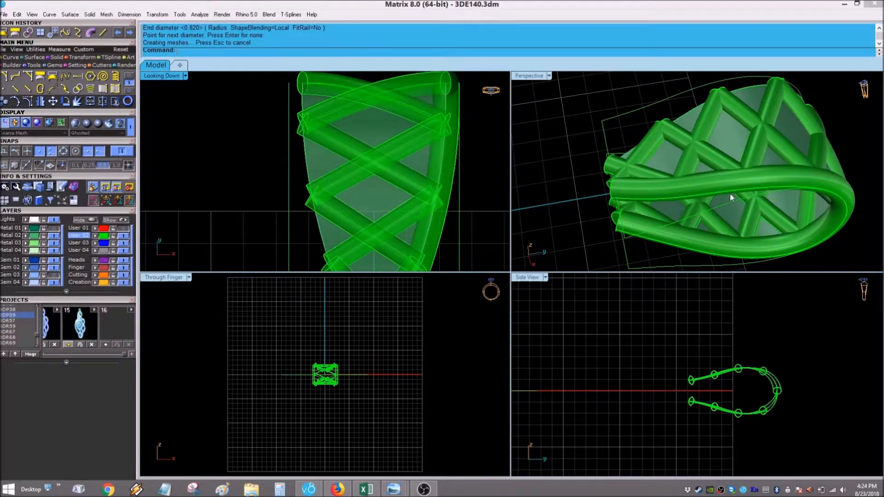
Mirror the side pipe to the opposite edge of the lattice, across a vertical plane through 0 in the Looking Down view
left_click(733, 194)
scroll(525, 171, "down", 5)
left_click(571, 127)
right_click_drag(726, 172, 852, 122)
scroll(724, 195, "up", 8)
left_click(644, 205)
scroll(350, 200, "down", 8)
left_click(429, 172)
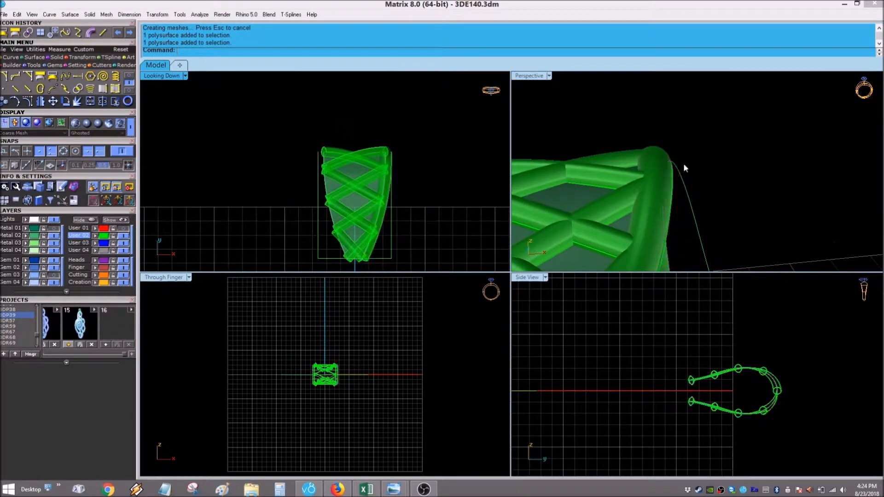
right_click_drag(687, 167, 670, 194)
left_click(631, 148)
scroll(454, 128, "down", 6)
right_click_drag(453, 128, 390, 178)
type("mm")
key("Return")
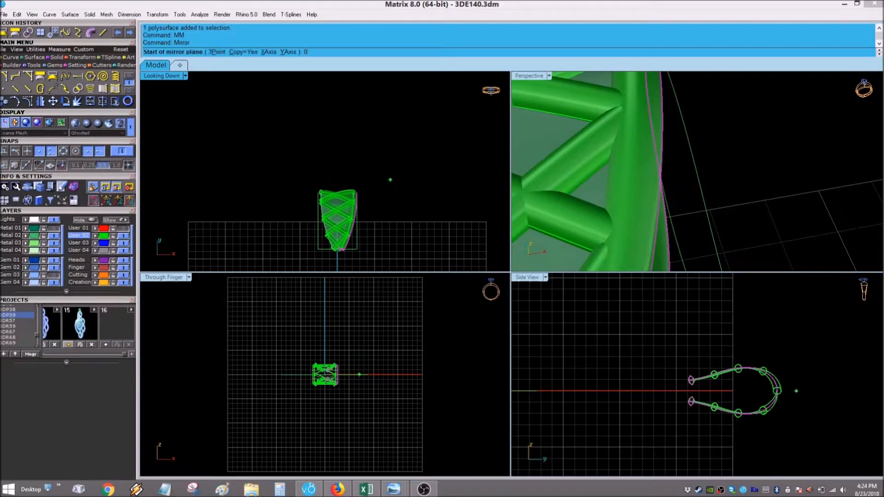
type("0")
key("Return")
left_click(334, 142)
Draw a straight line across the upper open end of the loop, joining the ends of the two side curves
scroll(472, 161, "down", 3)
scroll(719, 197, "down", 5)
scroll(719, 198, "up", 6)
scroll(434, 251, "up", 4)
scroll(624, 190, "up", 8)
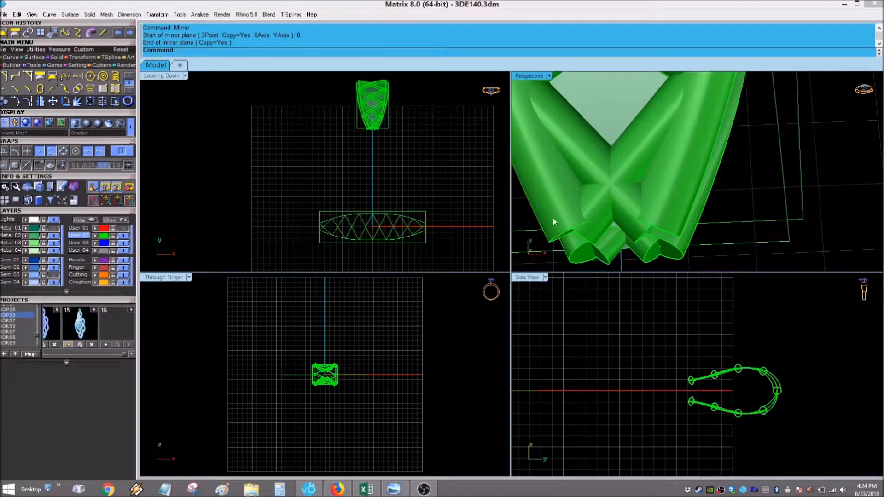
right_click_drag(540, 218, 643, 108)
scroll(643, 109, "down", 4)
scroll(638, 179, "up", 4)
left_click(635, 193)
left_click(638, 198)
left_click(637, 191)
left_click(654, 226)
left_click(128, 101)
scroll(295, 120, "up", 6)
left_click(290, 115)
left_click(290, 115)
key("Return")
Pipe the end line at a diameter of 0.82 with round caps
left_click(117, 31)
right_click(290, 144)
left_click(283, 53)
left_click(226, 52)
right_click(311, 150)
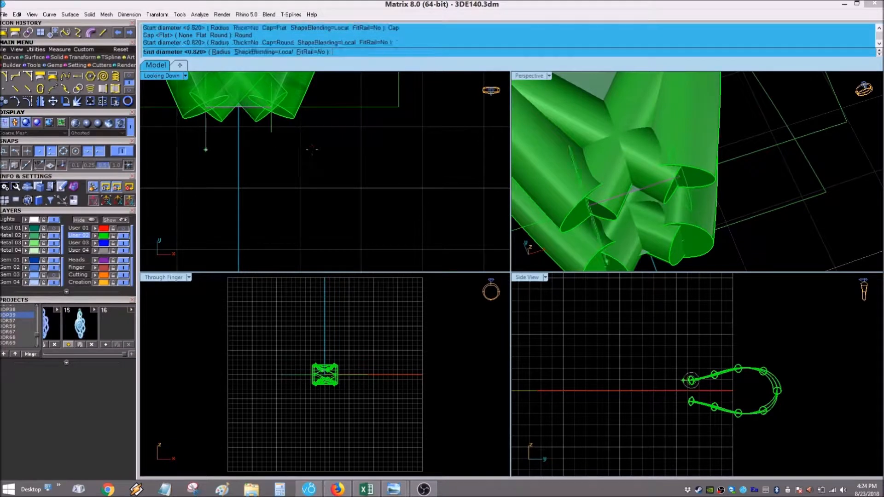
right_click(311, 150)
right_click(311, 151)
Mirror the end pipe onto the lower open end of the loop, across a horizontal plane through 0 in the Side View
scroll(369, 184, "down", 2)
right_click_drag(718, 202, 678, 198)
left_click(677, 198)
scroll(690, 372, "up", 4)
type("mm")
key("Return")
type("0")
key("Return")
left_click(662, 381)
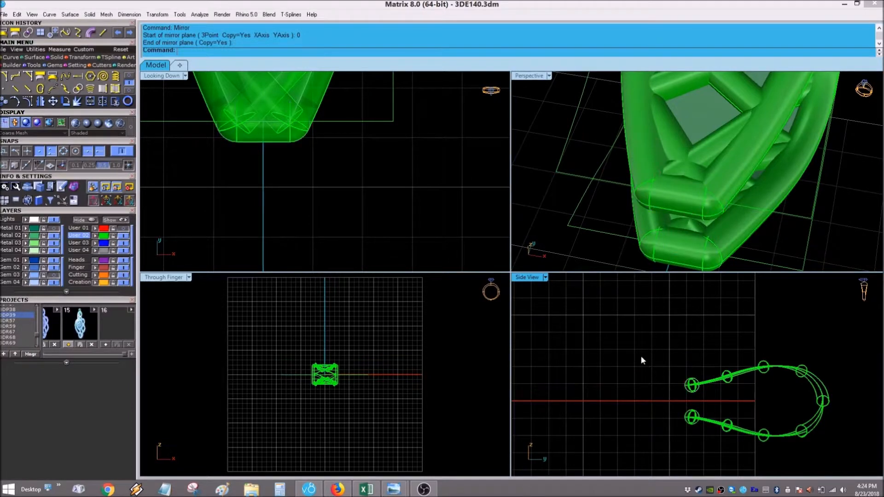
Select and delete all the curves, and delete the tapered green surface
scroll(347, 180, "down", 4)
left_click(76, 189)
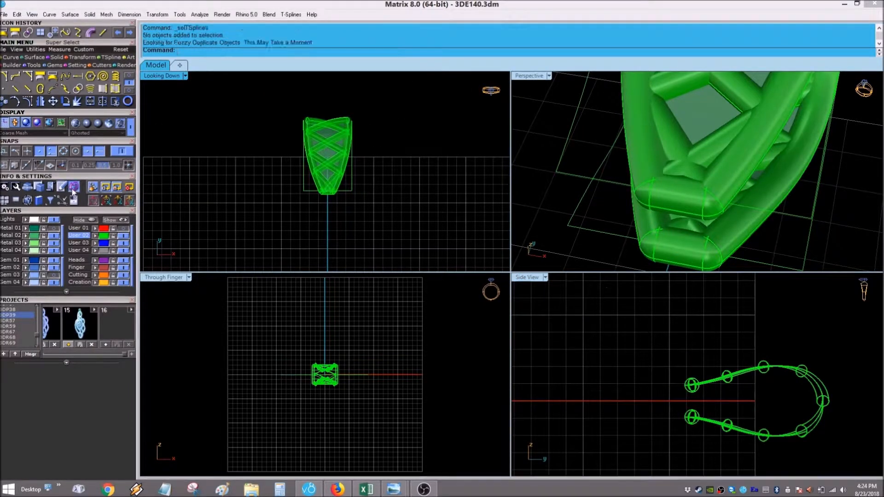
left_click(102, 197)
right_click_drag(405, 163, 413, 179)
key("Delete")
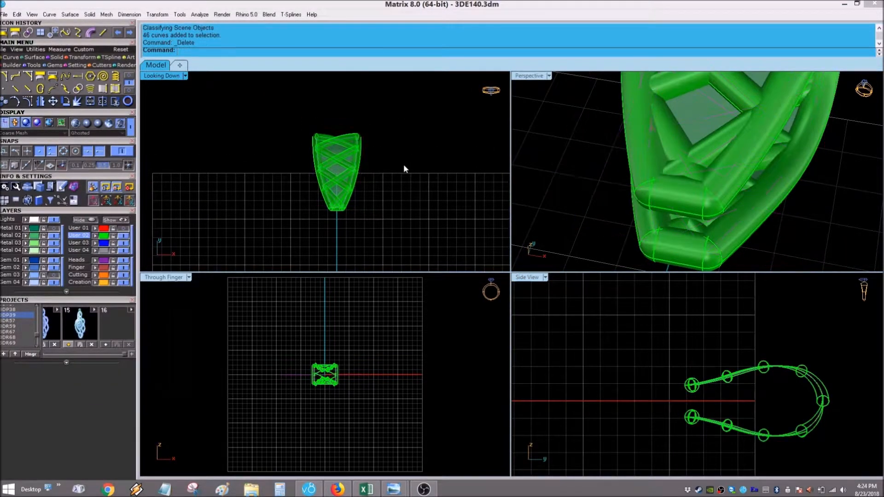
scroll(364, 148, "up", 3)
scroll(330, 134, "up", 2)
left_click(325, 139)
scroll(325, 139, "down", 5)
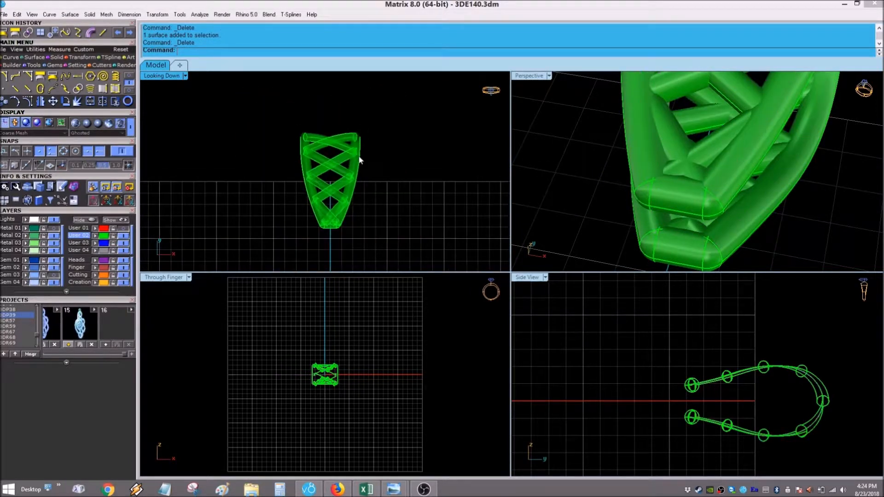
Set the Side View to a shaded display and check the complete pipe structure
key("ctrl+a")
scroll(783, 383, "up", 3)
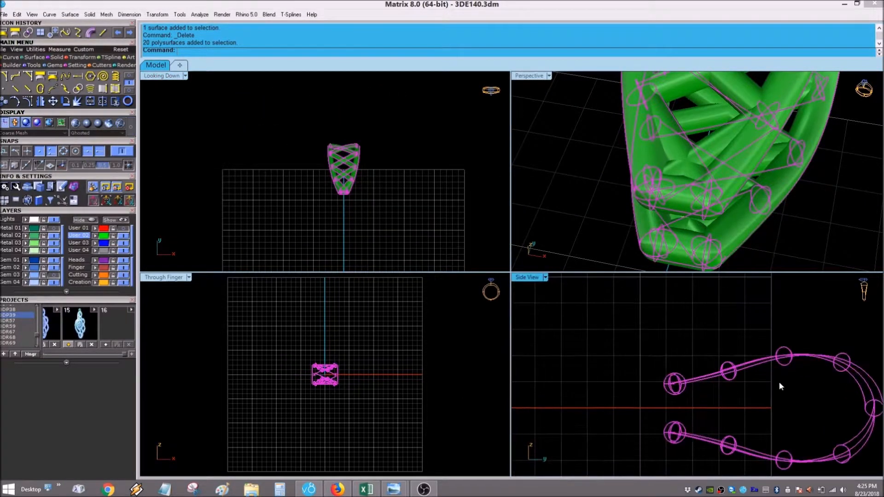
left_click(75, 123)
right_click_drag(679, 340, 677, 339)
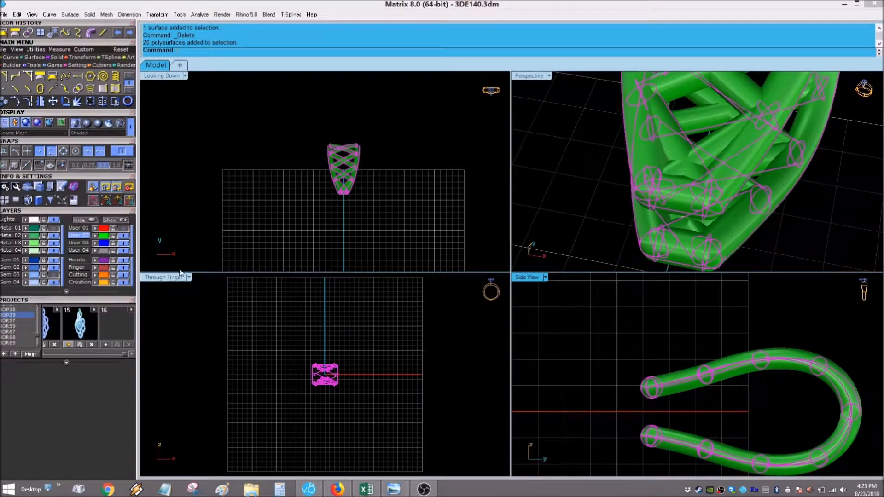
left_click(408, 151)
scroll(387, 159, "up", 6)
left_click_drag(364, 117, 222, 258)
left_click(370, 233)
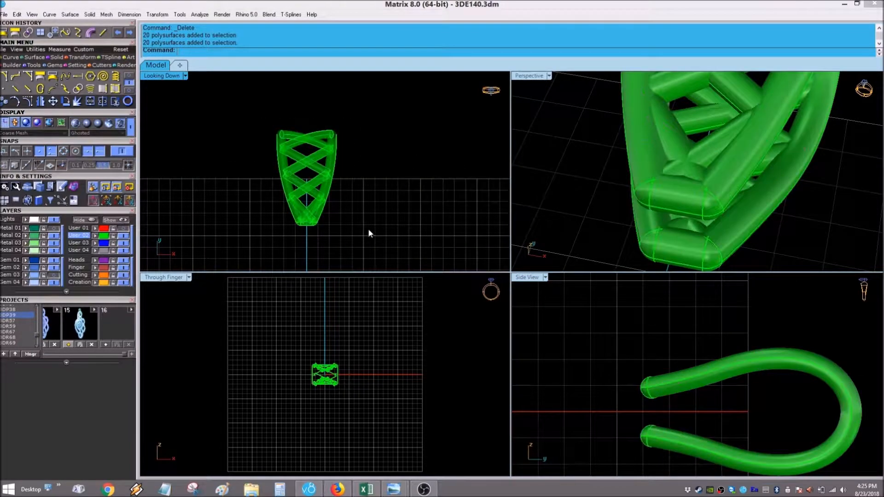
right_click_drag(691, 212, 543, 106)
Undo the deletions of the surface and curves and the last mirror
key("ctrl+z")
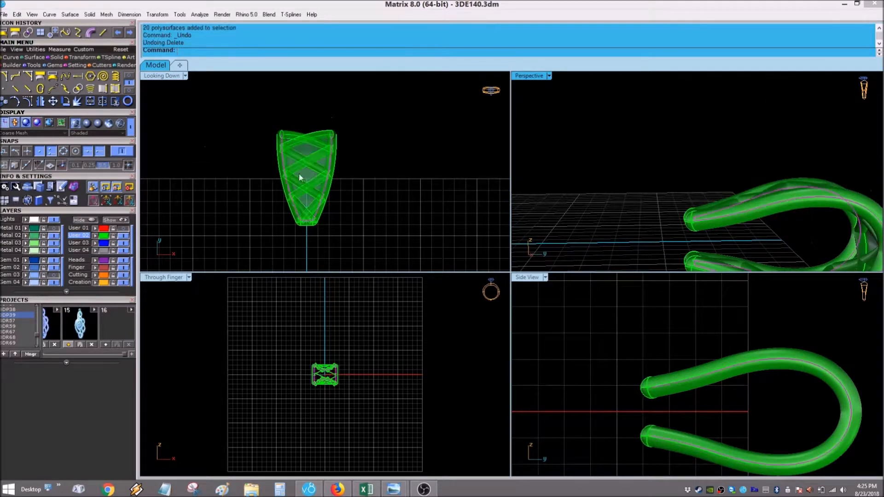
key("ctrl+z")
scroll(319, 212, "up", 5)
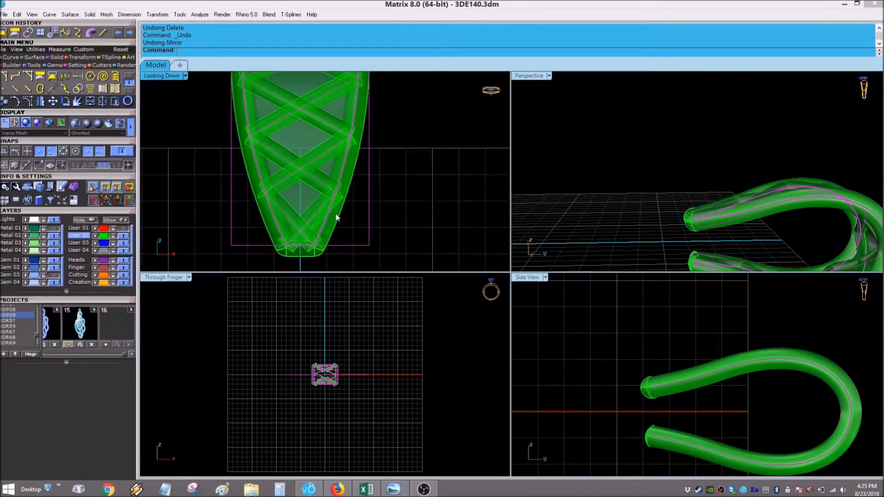
Delete the side pipes and the cross pipe at the narrow end, leaving only the crisscross pipes
left_click(337, 216)
key("Delete")
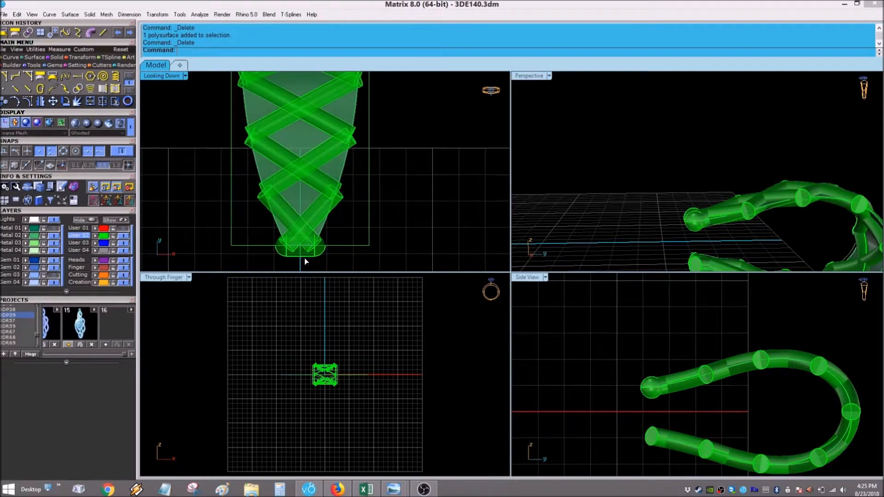
left_click(304, 258)
key("Delete")
Delete the applied rectangle curve that surrounds the lattice
right_click_drag(743, 220, 790, 225)
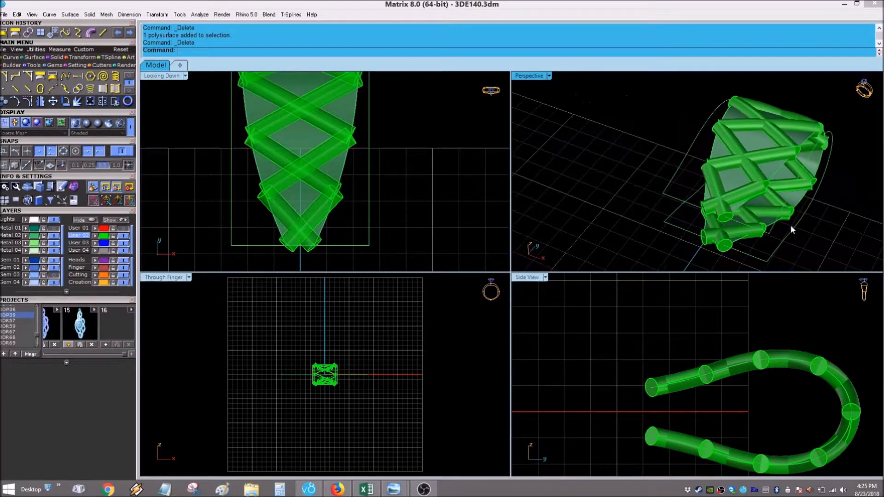
scroll(751, 215, "up", 3)
left_click(760, 241)
key("Delete")
right_click_drag(732, 212, 741, 192)
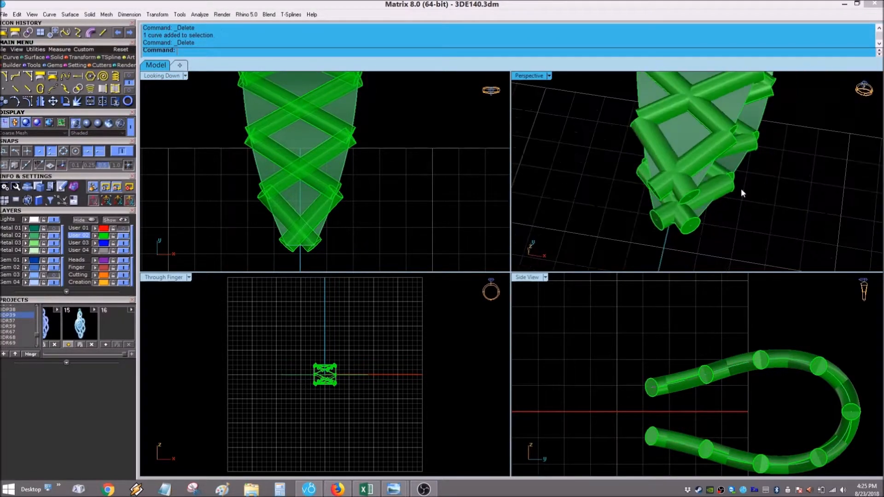
Pipe the edge curve along one side of the lattice at a diameter of 0.9
left_click(742, 115)
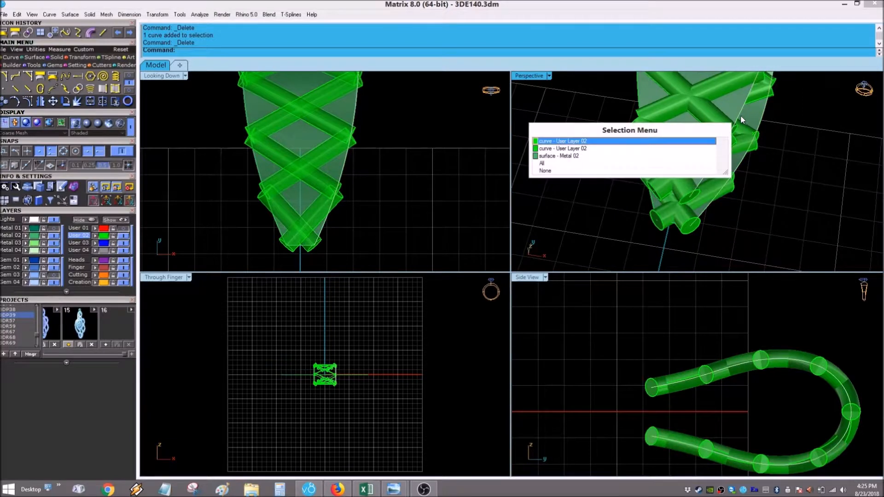
key("Escape")
scroll(673, 204, "up", 2)
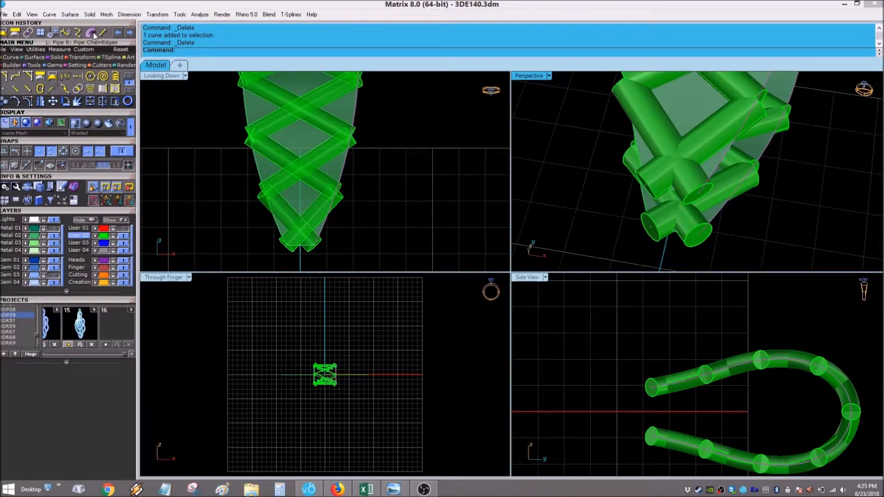
left_click(93, 34)
type(".9")
key("Return")
key("Return")
key("Return")
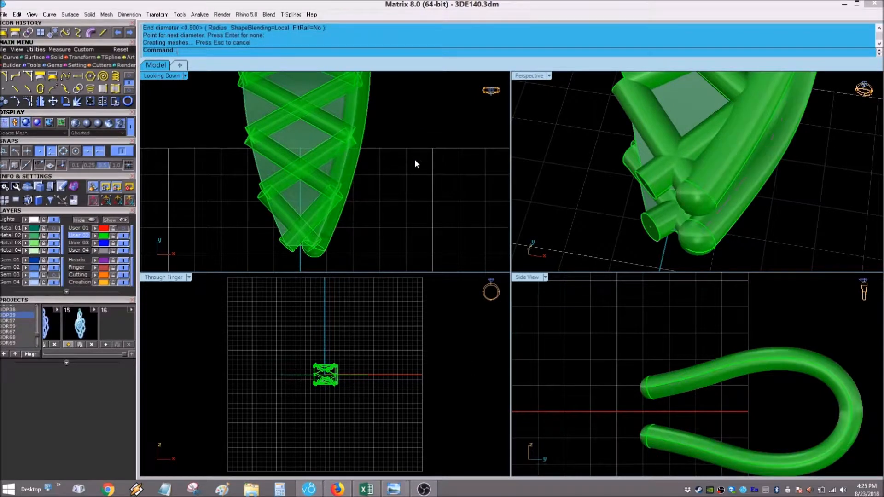
Pipe the line across the upper open end of the loop at a diameter of 0.9
left_click(673, 195)
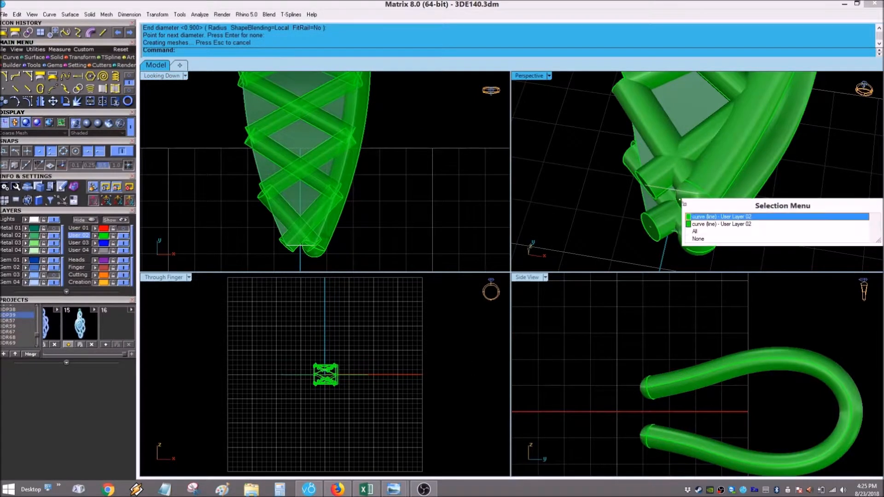
left_click(695, 217)
key("Return")
key("Return")
key("Return")
key("Return")
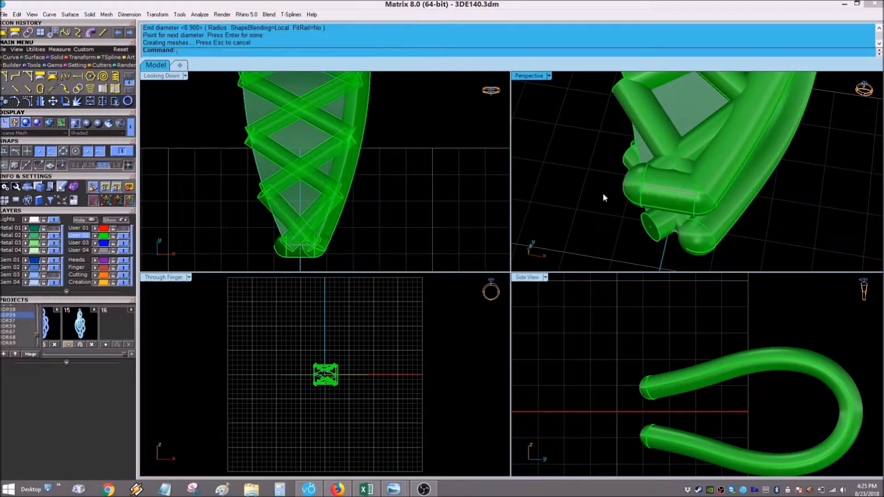
Mirror the 0.9 end pipe about 0 onto the lower open end of the loop
right_click_drag(673, 340, 647, 342)
type("mirror")
key("Return")
type("0")
key("Return")
left_click(730, 161)
right_click_drag(627, 339, 619, 344)
Mirror the 0.9 side pipe about 0 to the opposite edge of the lattice in the Looking Down view
scroll(339, 171, "down", 12)
right_click_drag(379, 163, 399, 179)
type("mm")
key("Return")
type("0")
key("Return")
left_click(347, 97)
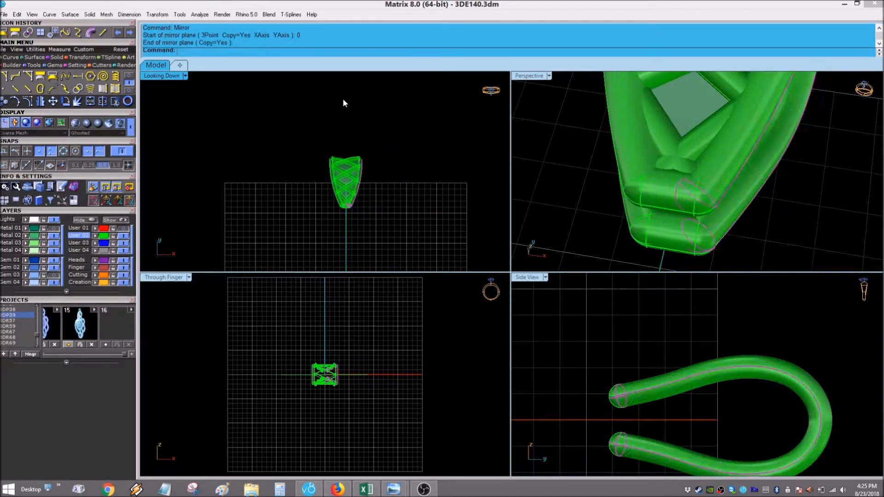
Delete the green surface inside the lattice and all the remaining curves
left_click(644, 142)
key("Delete")
right_click_drag(644, 143, 755, 193)
scroll(414, 184, "up", 3)
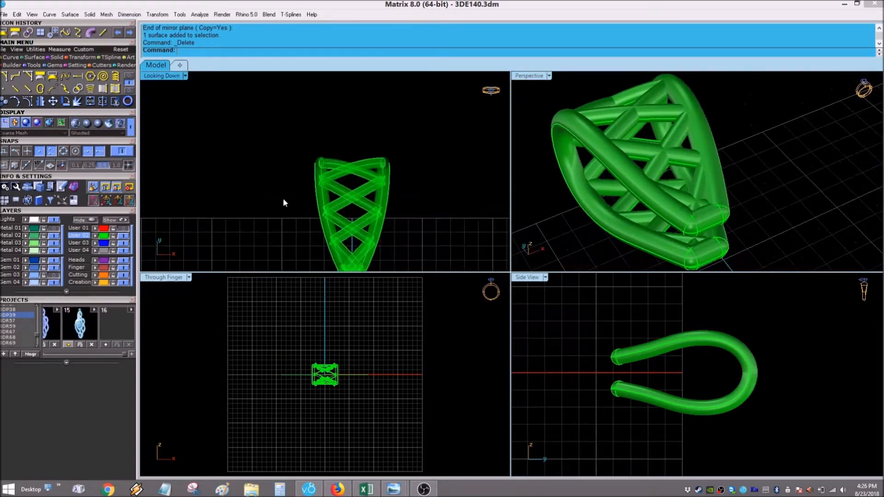
left_click(75, 189)
left_click(90, 196)
key("Delete")
Select all the pipes, move them to the User 04 layer and group them
scroll(428, 134, "down", 5)
left_click_drag(440, 120, 333, 230)
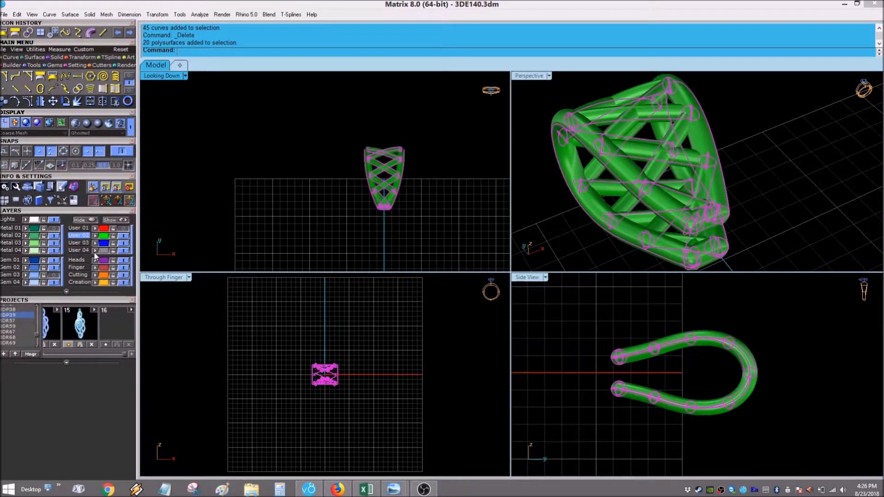
type("g")
key("Return")
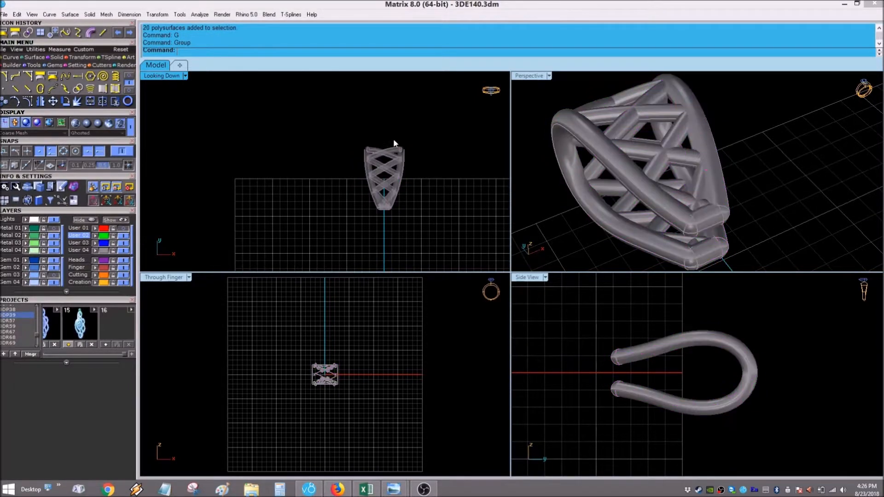
Set the Looking Down view to Plastic display and the Perspective view to Machine display, and examine the finished lattice
scroll(393, 139, "up", 3)
left_click(87, 123)
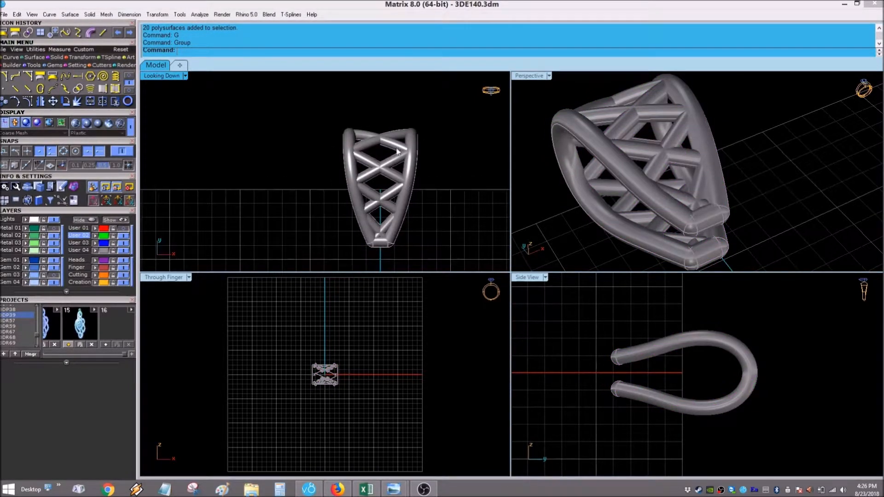
left_click(98, 123)
mouse_move(709, 152)
right_mouse_down()
mouse_move(753, 146)
mouse_move(688, 241)
mouse_move(593, 247)
mouse_move(600, 120)
right_mouse_up()
right_click_drag(600, 41, 752, 195)
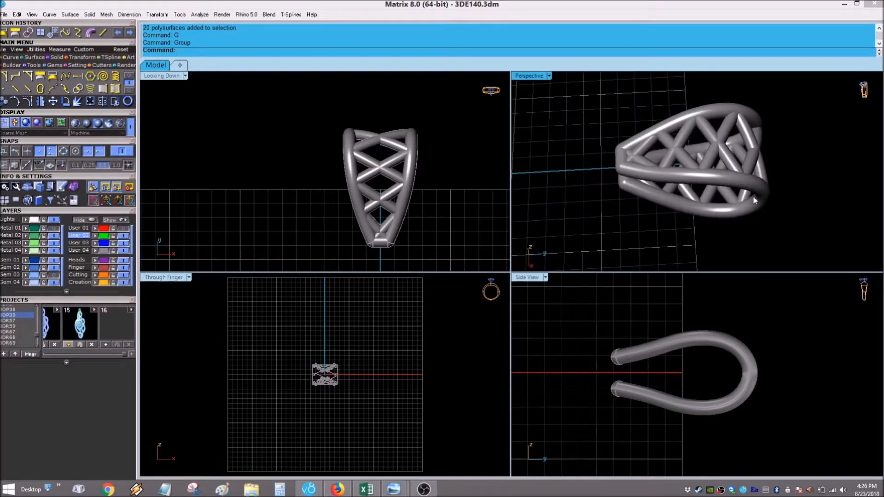
right_click_drag(466, 200, 450, 202)
right_click_drag(709, 191, 668, 180)
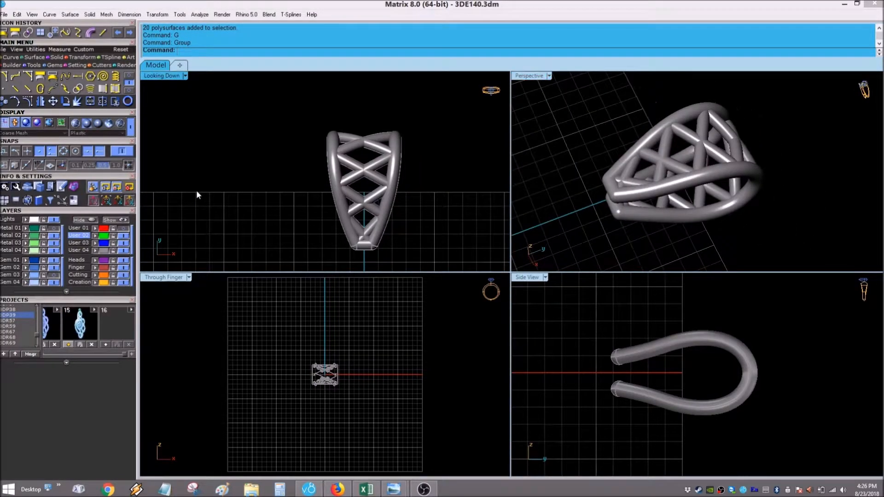
right_click_drag(298, 178, 242, 154)
Undo the deletions to bring back the curves and the green surface, and look closely at the lattice over it
key("ctrl+z")
key("Escape")
right_click_drag(599, 152, 672, 116)
scroll(687, 199, "up", 5)
scroll(687, 199, "up", 8)
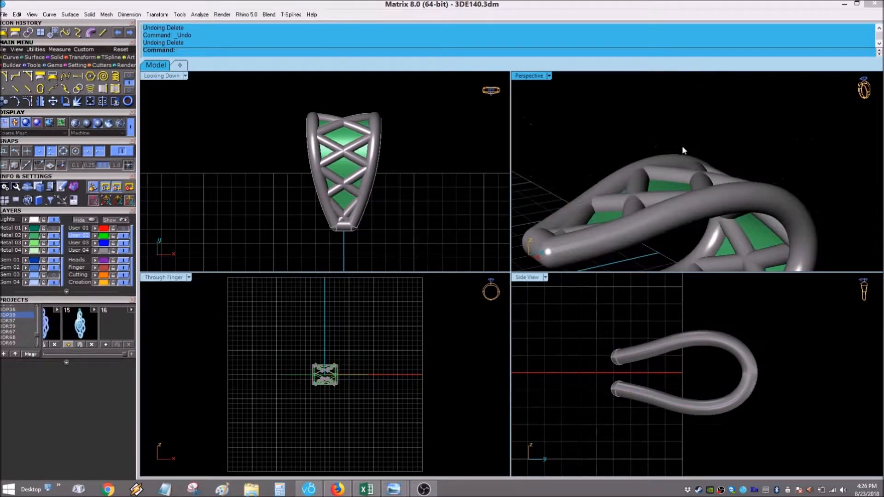
Examine the pipe lattice over the green surface close up and from several angles
left_click(687, 199)
left_click(437, 150)
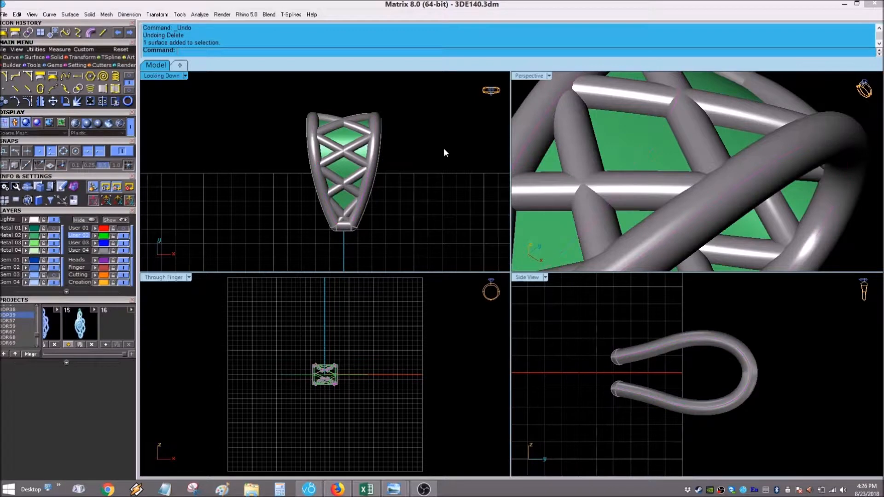
scroll(690, 175, "down", 5)
right_click_drag(690, 175, 795, 197)
scroll(663, 184, "up", 5)
left_click(660, 183)
left_click(663, 185)
scroll(671, 191, "down", 7)
right_click_drag(671, 191, 529, 170)
scroll(431, 179, "down", 4)
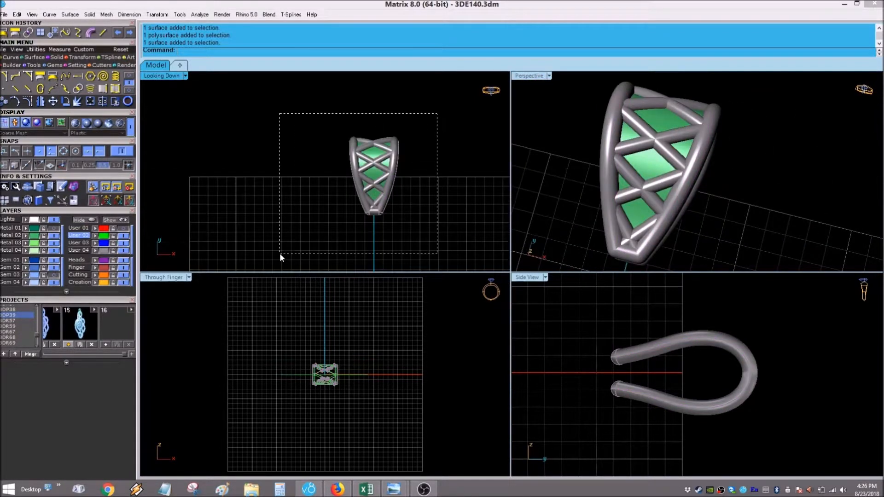
Create a new project named 3DKballP2 and save the whole selected model into its first slot
left_click_drag(280, 253, 280, 253)
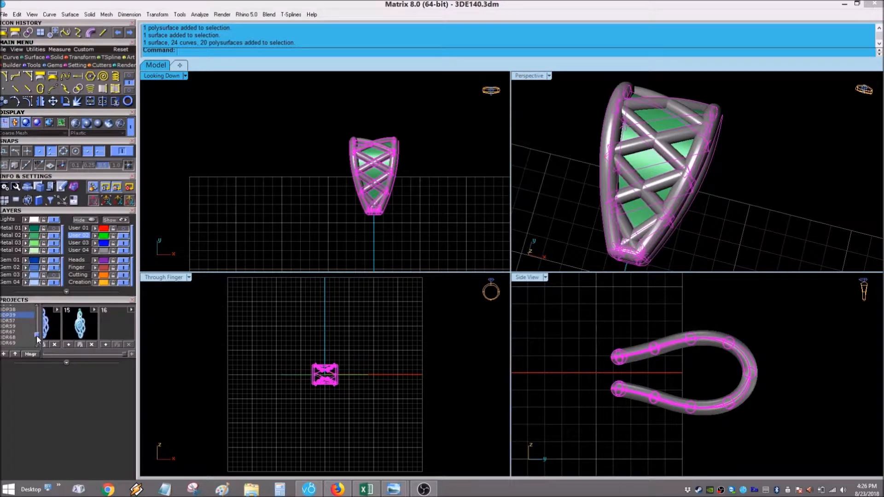
scroll(31, 302, "down", 2)
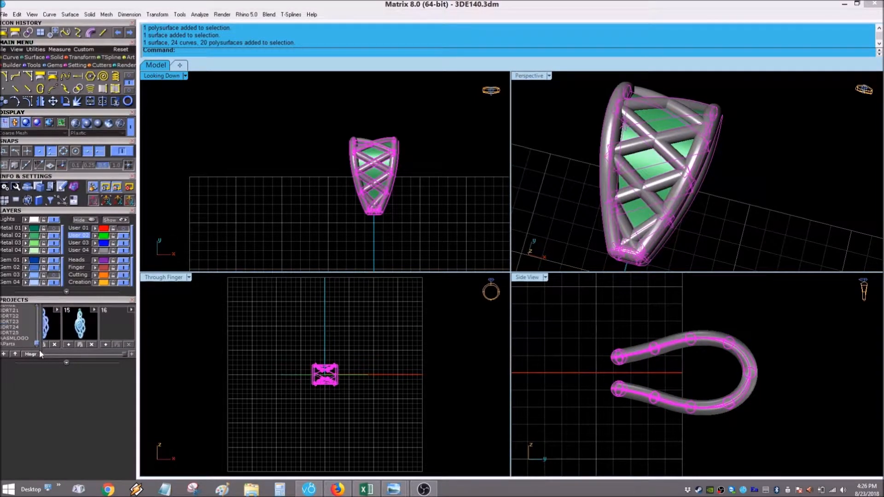
left_click(261, 449)
left_click_drag(399, 111, 306, 247)
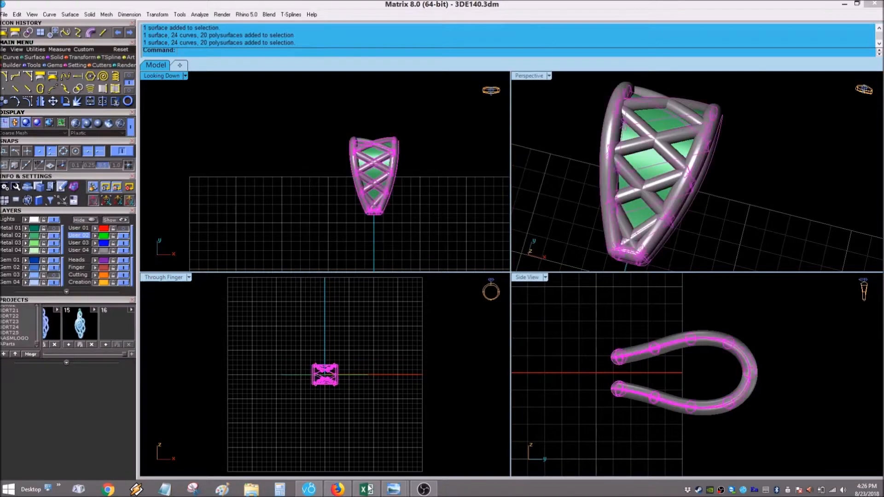
left_click(3, 354)
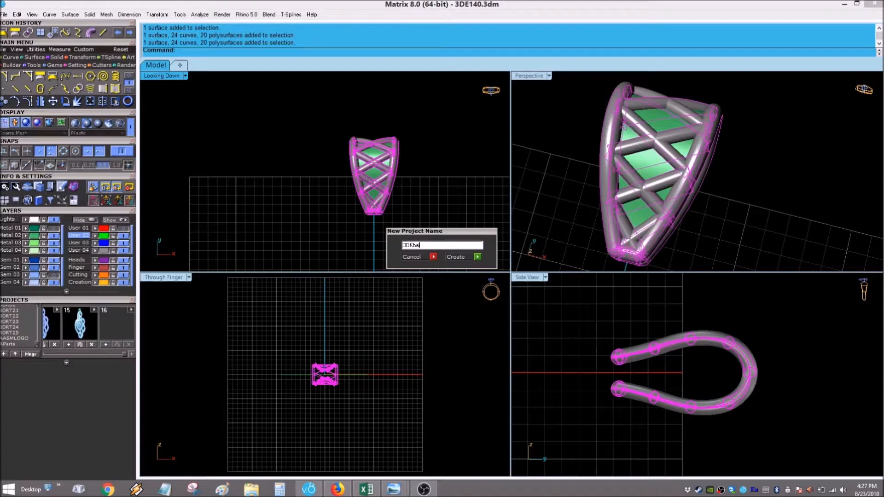
key("Return")
left_click(243, 181)
left_click_drag(423, 106, 325, 233)
left_click(50, 344)
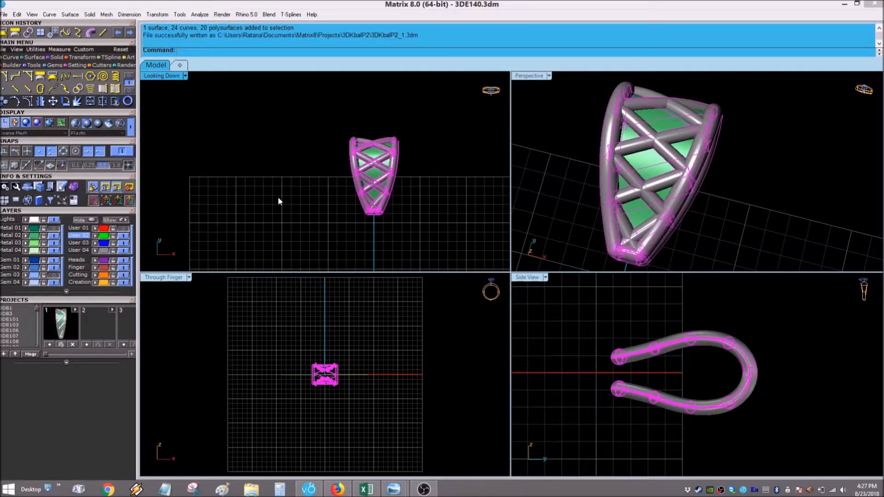
Start Gem on Surface on the green surface with a 1.75 gem scale and flip the gem's direction
left_click(604, 169)
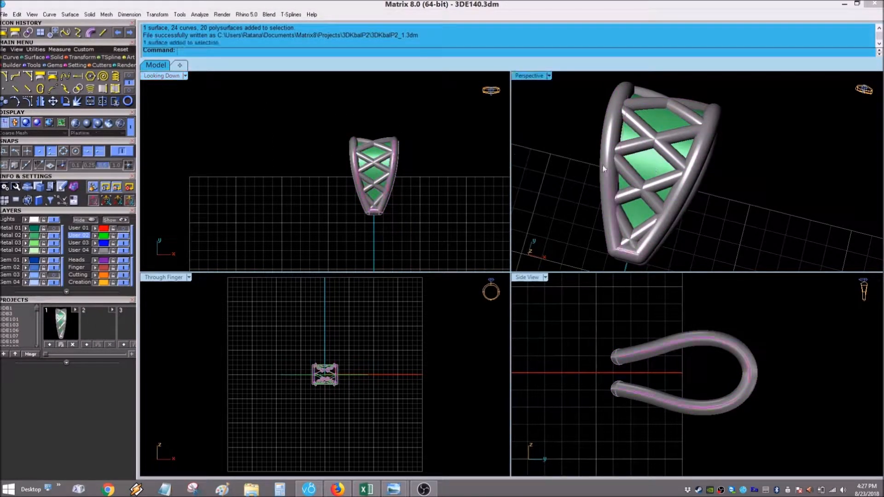
left_click(53, 65)
left_click(6, 89)
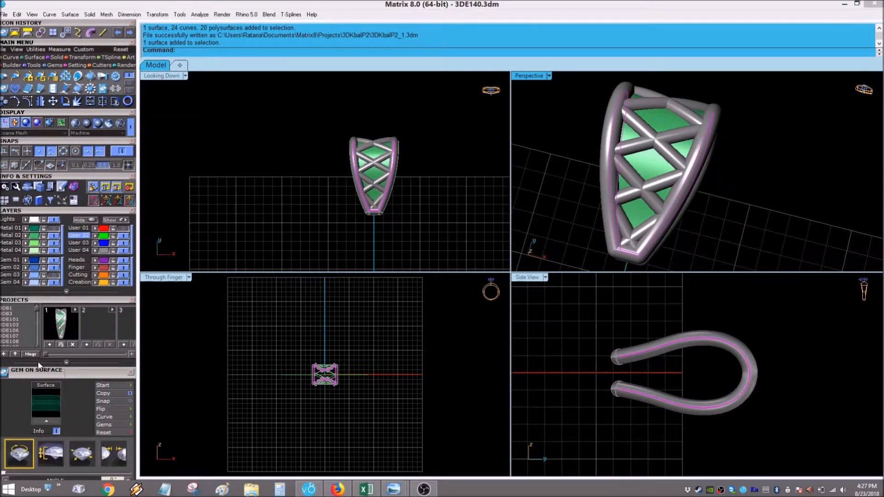
left_click_drag(39, 366, 526, 289)
scroll(377, 198, "up", 3)
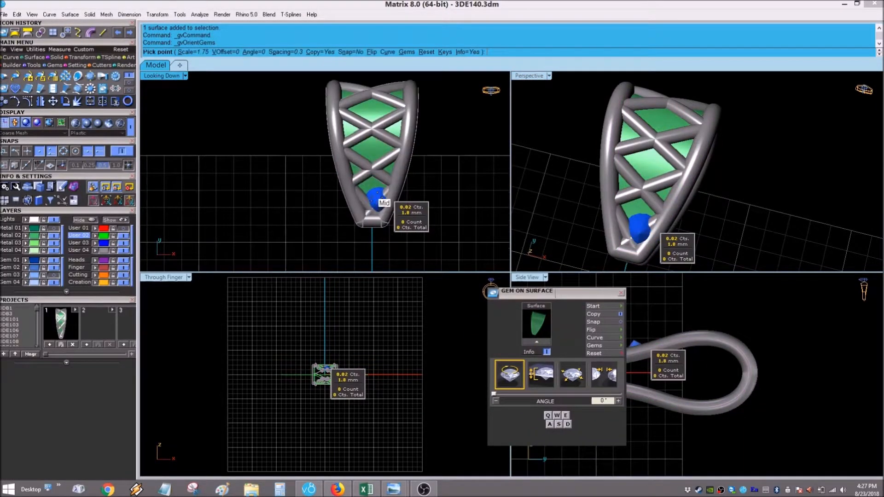
scroll(377, 199, "up", 5)
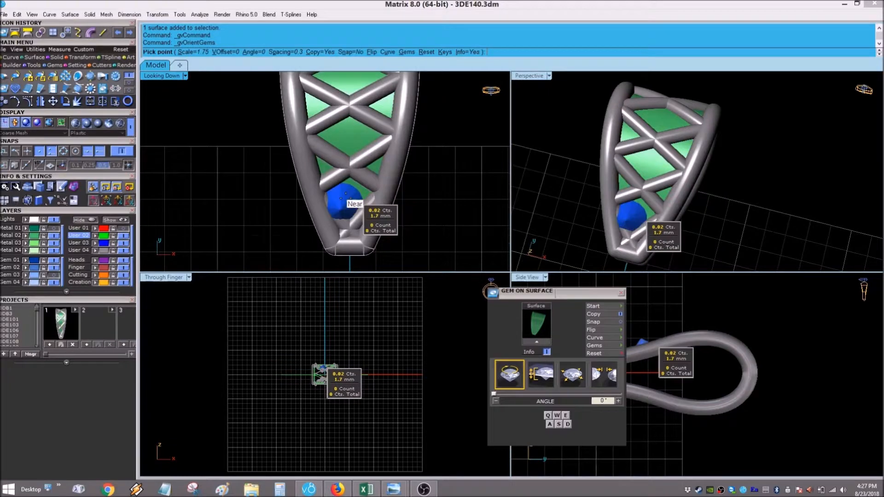
left_click(595, 329)
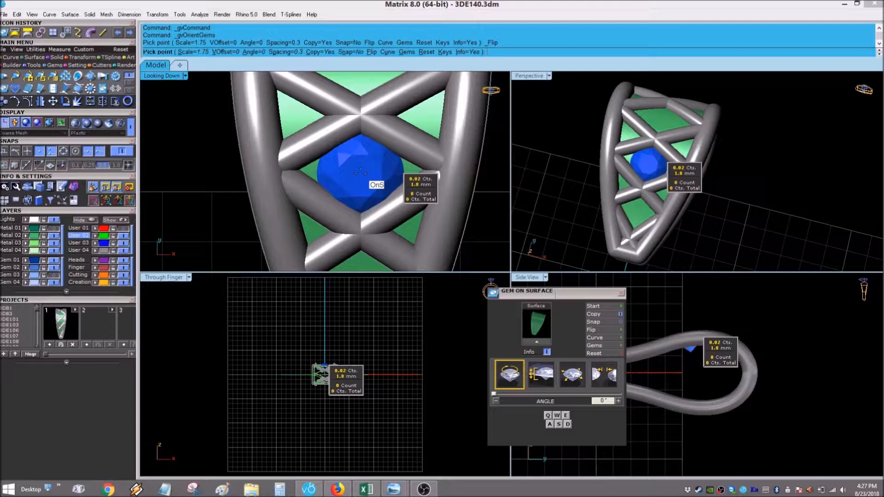
Place a gem in each of the two upper diamond-shaped lattice openings and move both gems to the Gem 01 layer
left_click(361, 173)
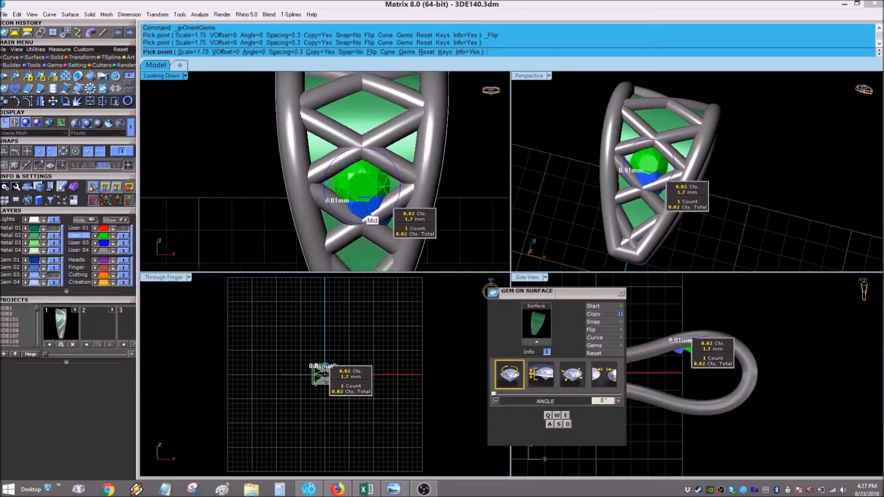
left_click(348, 159)
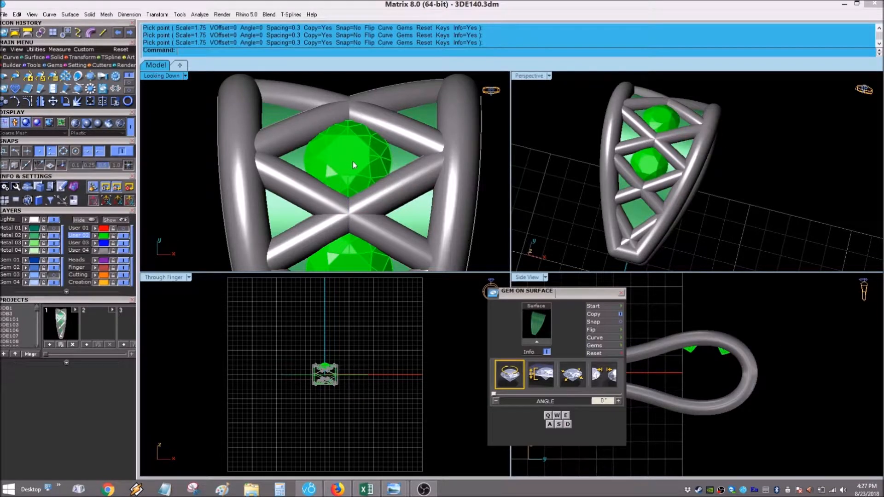
right_click(352, 162)
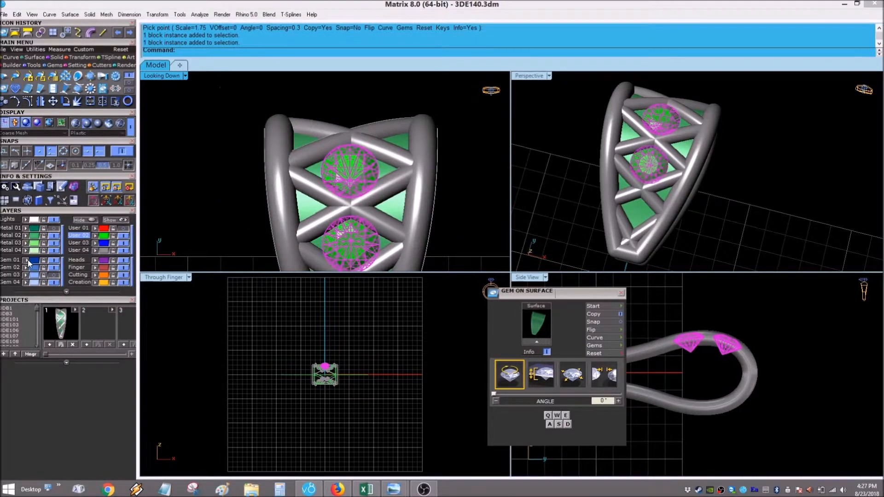
key("Escape")
Nudge the upper gem by 0.03 in total toward the narrow end of the lattice
scroll(357, 165, "up", 3)
left_click(355, 167)
scroll(350, 184, "up", 3)
key("alt+Down")
key("alt+Down")
key("alt+Down")
Examine how both gems sit between the lattice pipes from several angles
scroll(348, 187, "down", 5)
right_click_drag(691, 198, 640, 149)
scroll(640, 150, "up", 2)
left_click(681, 136)
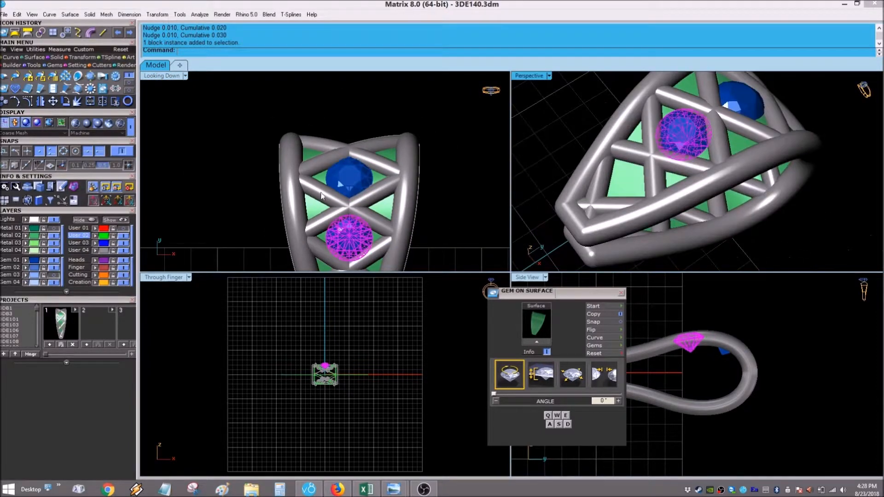
scroll(358, 142, "down", 5)
scroll(352, 211, "up", 1)
key("Escape")
scroll(621, 180, "down", 4)
right_click_drag(621, 179, 647, 128)
scroll(690, 138, "up", 5)
Close the Gem on Surface tool and raise the lower gem out of the lattice with the Gem Positioner
left_click(663, 165)
left_click(621, 293)
scroll(689, 325, "up", 4)
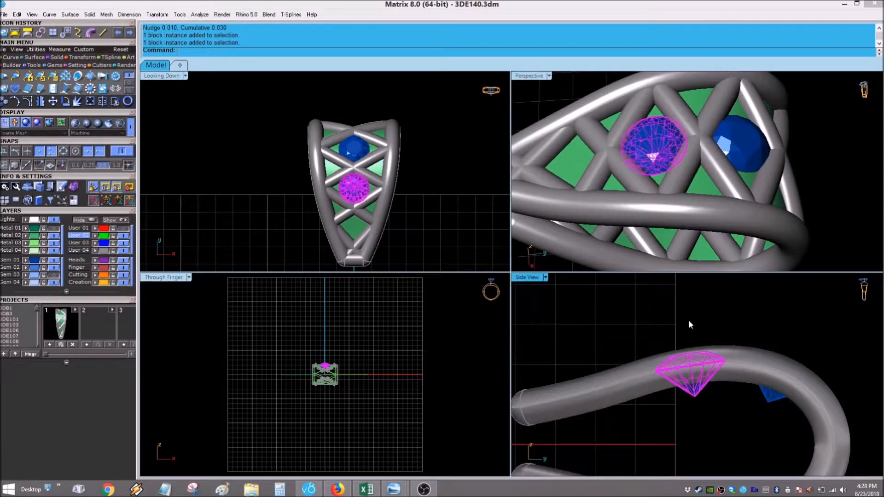
left_click(115, 89)
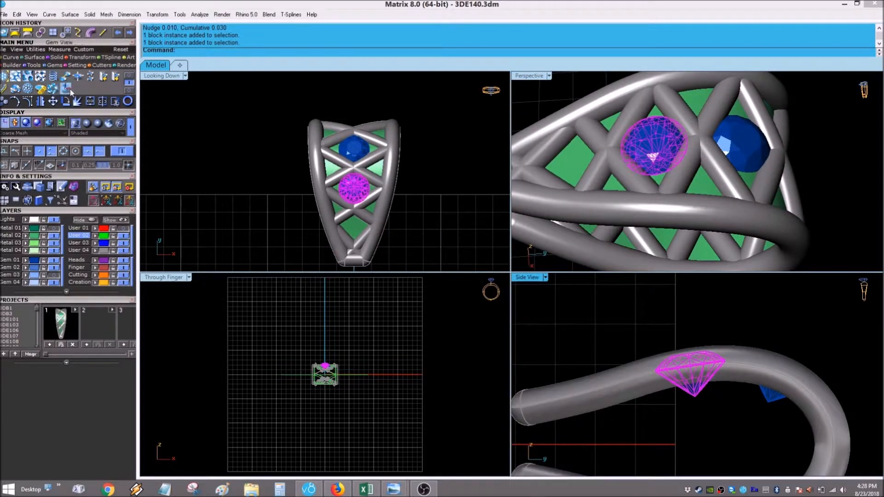
left_click(54, 88)
left_click_drag(684, 316, 681, 300)
Shift the lower gem slightly toward the upper gem to center it between the crossing pipes
scroll(378, 197, "up", 2)
scroll(379, 198, "up", 2)
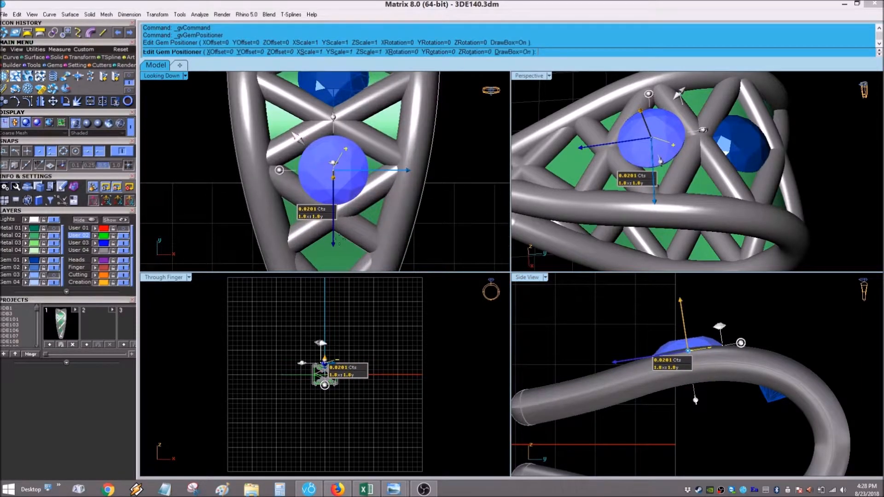
left_click_drag(333, 245, 334, 238)
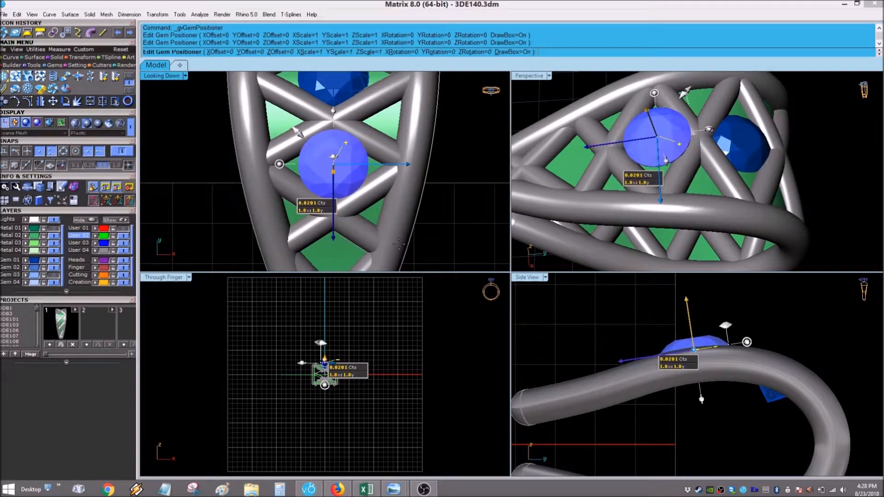
scroll(685, 211, "down", 4)
right_click(469, 192)
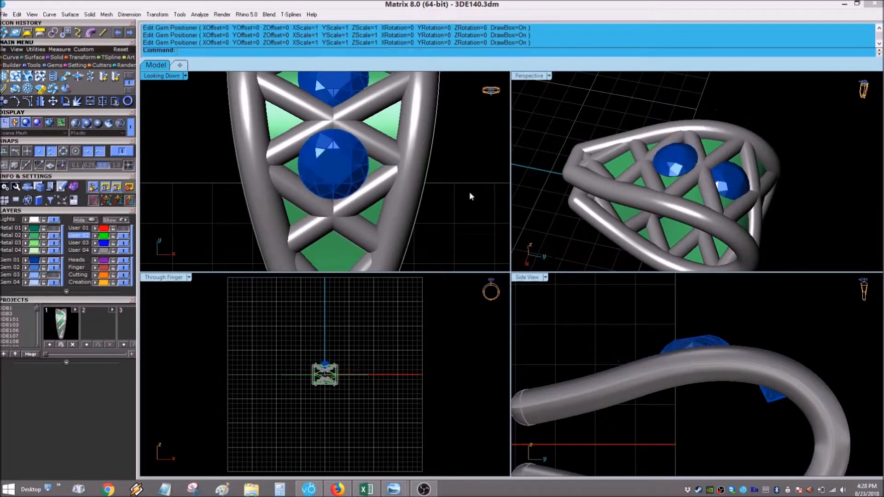
Reopen the lower gem in the Gem Positioner and sink it slightly into the lattice along its vertical axis
right_click_drag(724, 178, 764, 124)
scroll(667, 183, "up", 5)
double_click(665, 184)
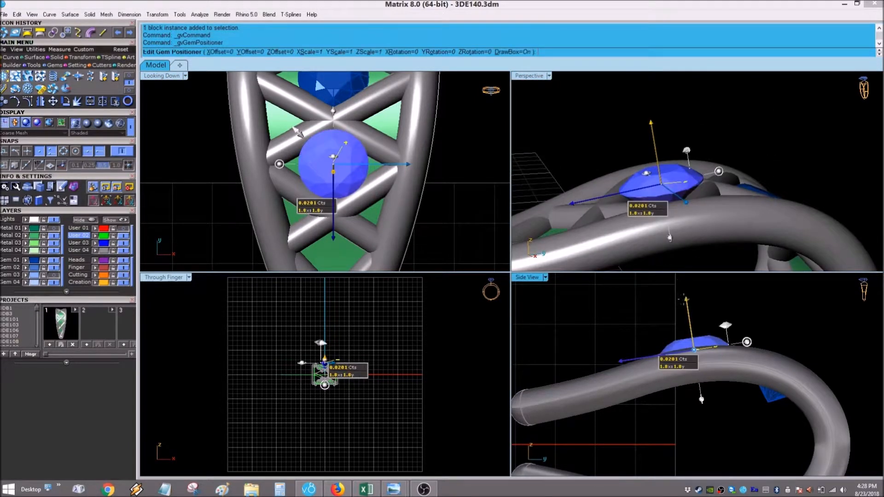
left_click_drag(686, 299, 620, 305)
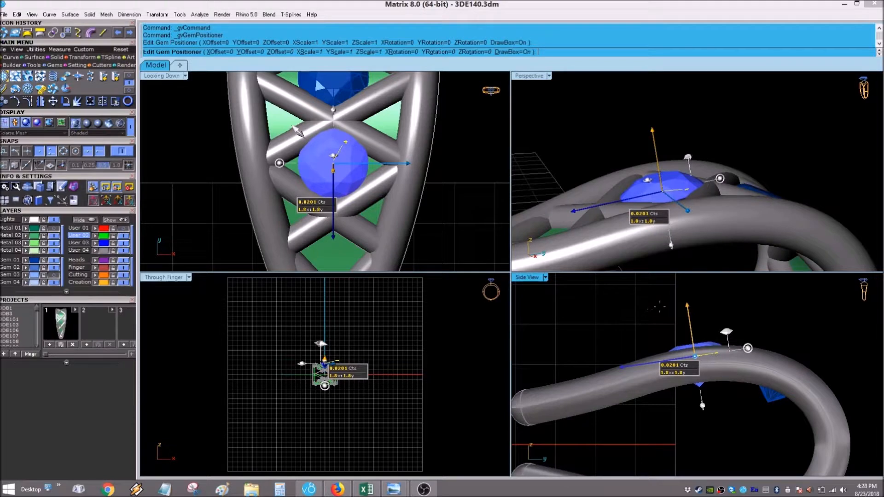
right_click(653, 307)
Fine-tune the lower gem's position along the lattice in its opening with the Gem Positioner
scroll(446, 220, "down", 2)
scroll(382, 185, "up", 4)
double_click(352, 168)
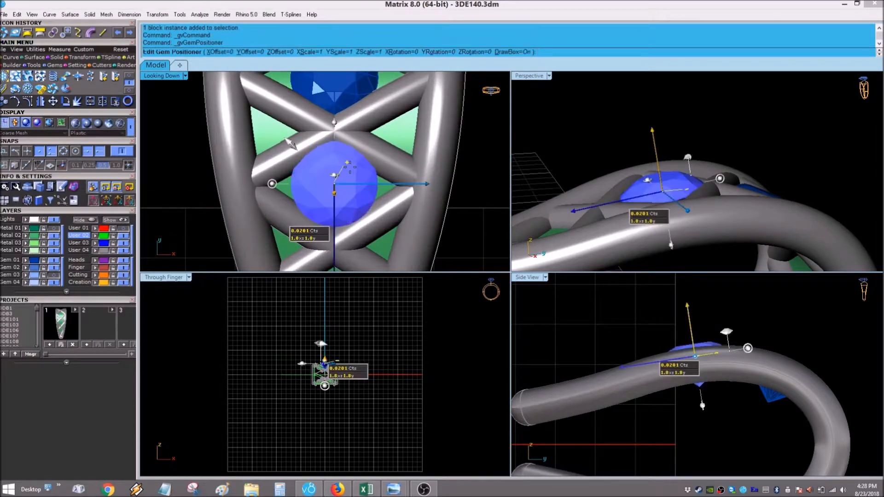
scroll(287, 138, "down", 1)
left_click_drag(341, 232, 341, 234)
right_click(439, 239)
Raise the upper gem above the lattice in two small lifts along its own axis using the Gem Positioner
scroll(440, 240, "down", 6)
left_click(393, 131)
left_click(388, 146)
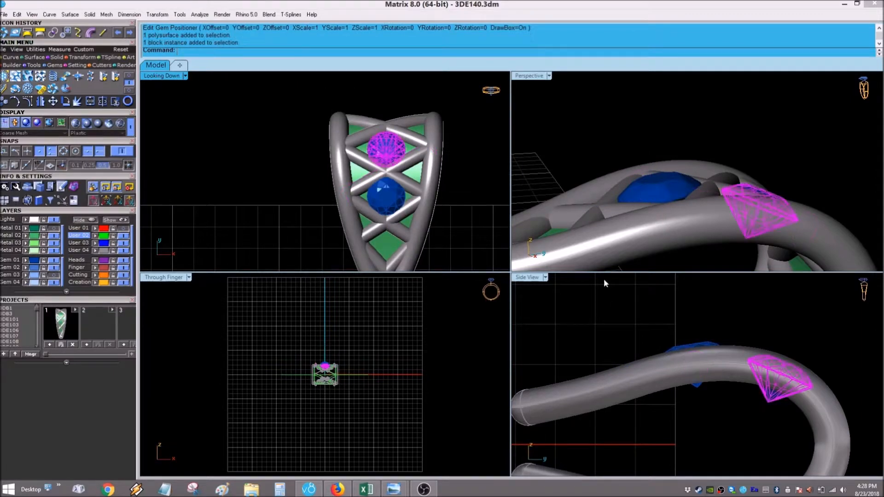
right_click(786, 342)
left_click_drag(800, 326, 805, 317)
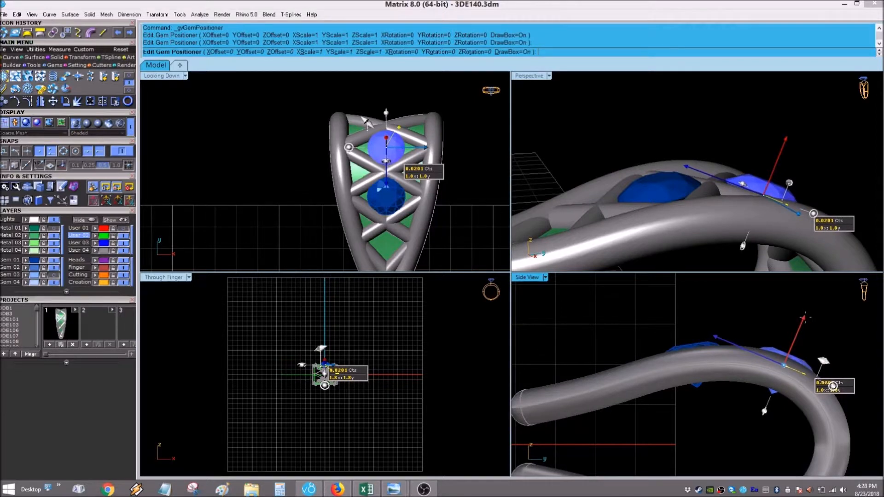
right_click(778, 323)
double_click(802, 351)
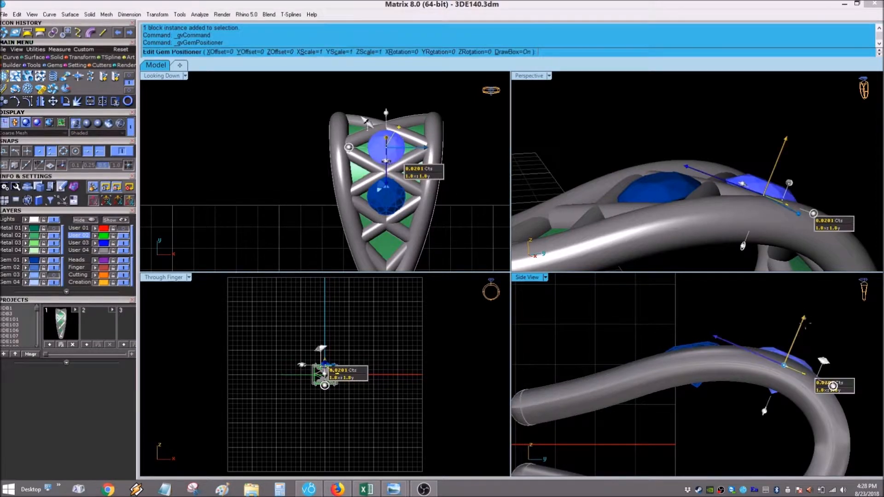
left_click_drag(805, 319, 807, 311)
right_click(780, 320)
Raise the lower gem slightly along its own axis so it sits higher over the lattice pipes
left_click(701, 346)
right_click(692, 328)
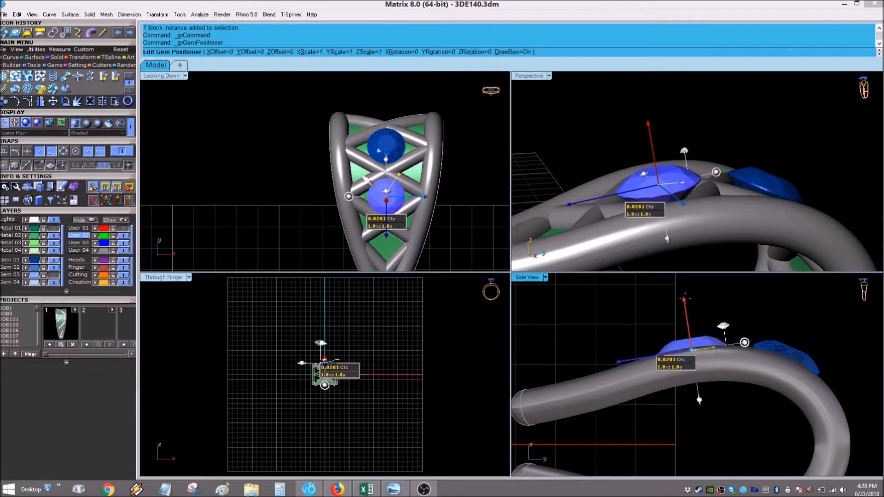
right_click(758, 222)
Move the two thick side rail pipes to the Cutting layer and hide that layer
right_click_drag(758, 222, 684, 227)
left_click(642, 205)
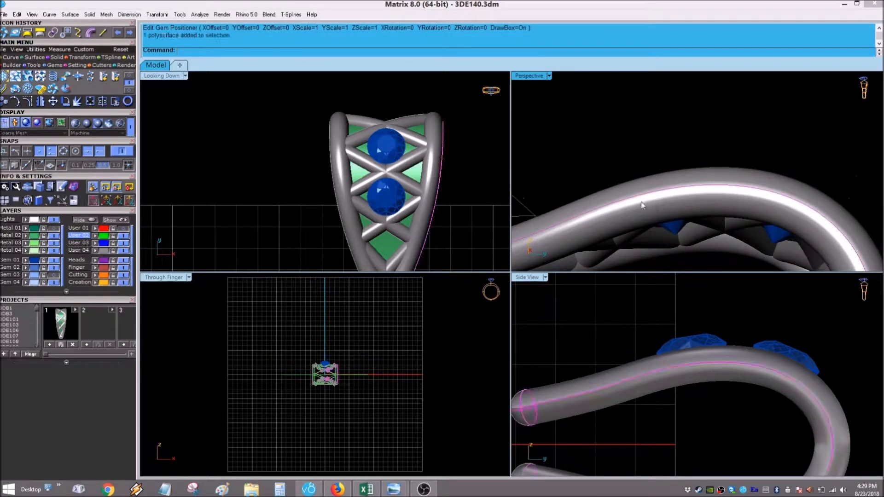
left_click(345, 223)
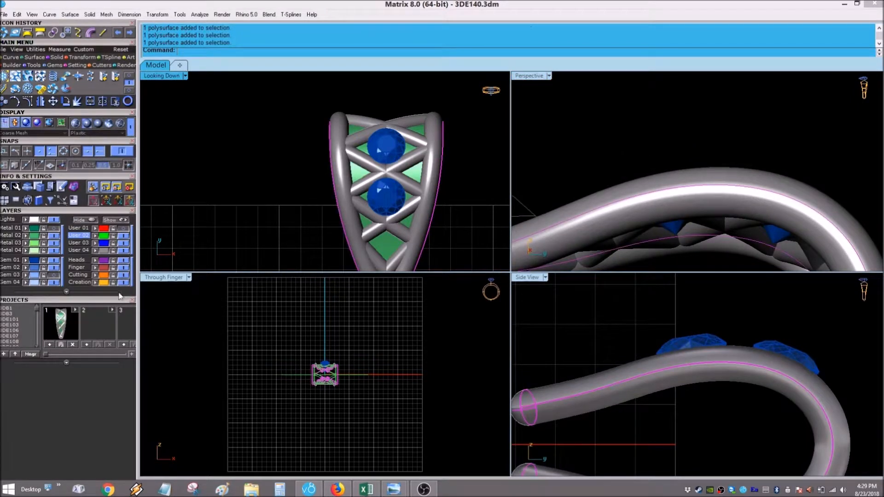
left_click(96, 275)
left_click(123, 276)
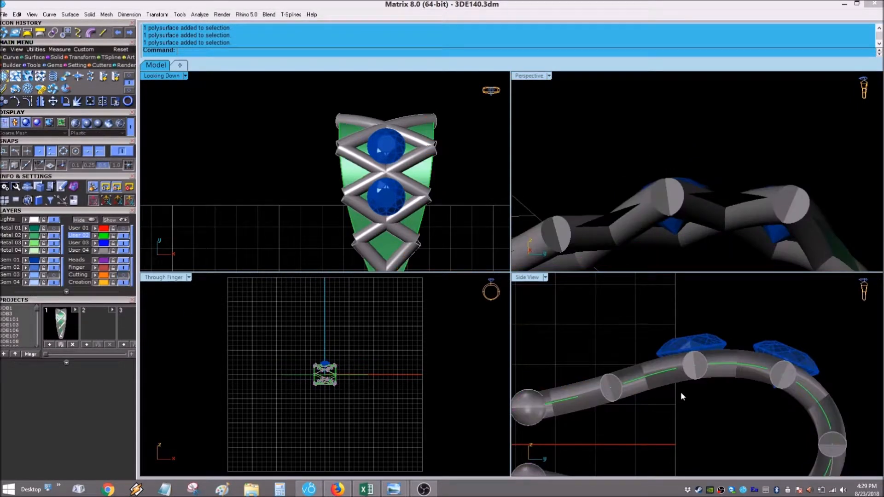
Lift the upper gem a little more along its own axis, judging its height against the exposed crossing pipes
left_click(800, 379)
scroll(793, 360, "up", 2)
left_click(54, 76)
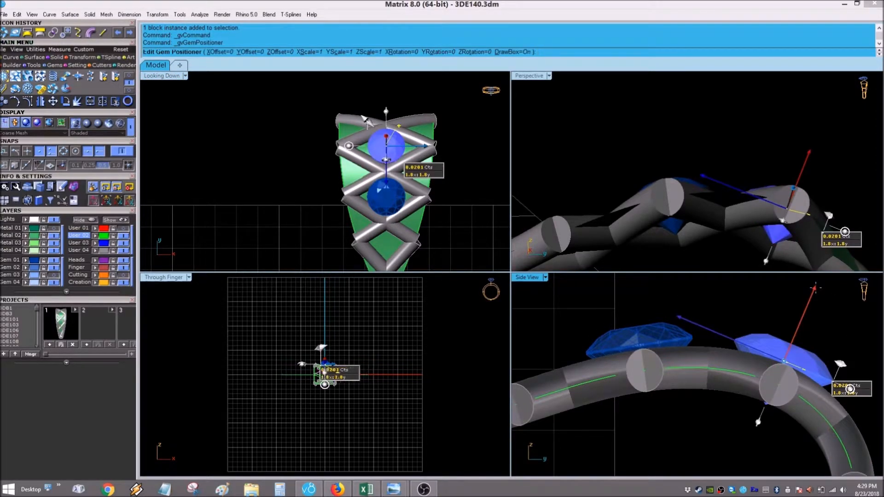
left_click_drag(816, 288, 816, 285)
right_click(754, 303)
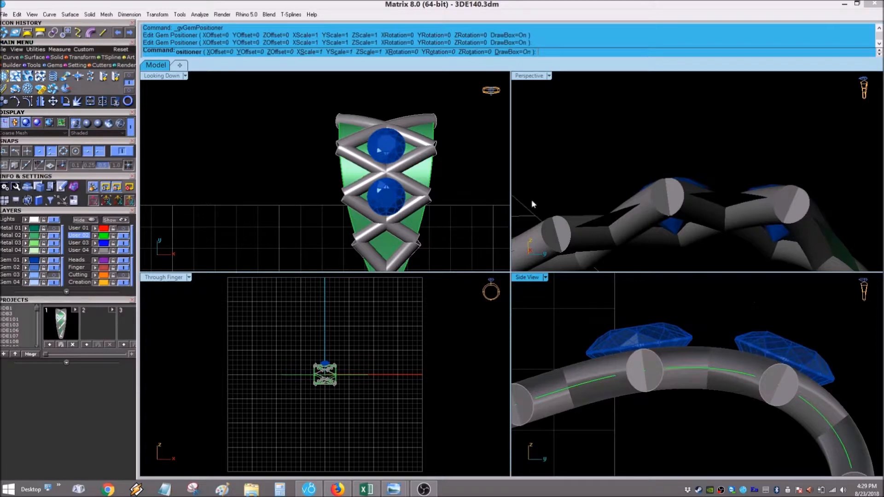
Place a third gem, scaled to 1.75 mm, on the tapered surface inside the lowest lattice opening with Gem on Surface
scroll(322, 180, "down", 3)
scroll(396, 176, "up", 4)
left_click(396, 176)
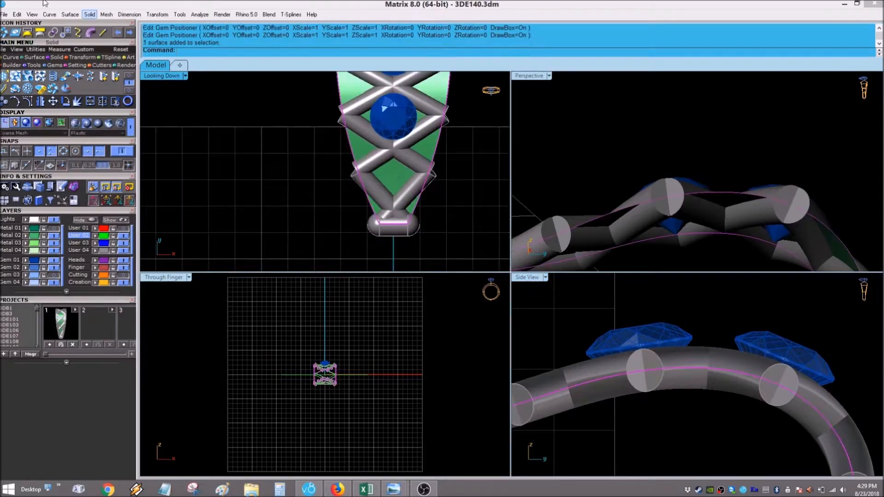
left_click(5, 33)
left_click(46, 422)
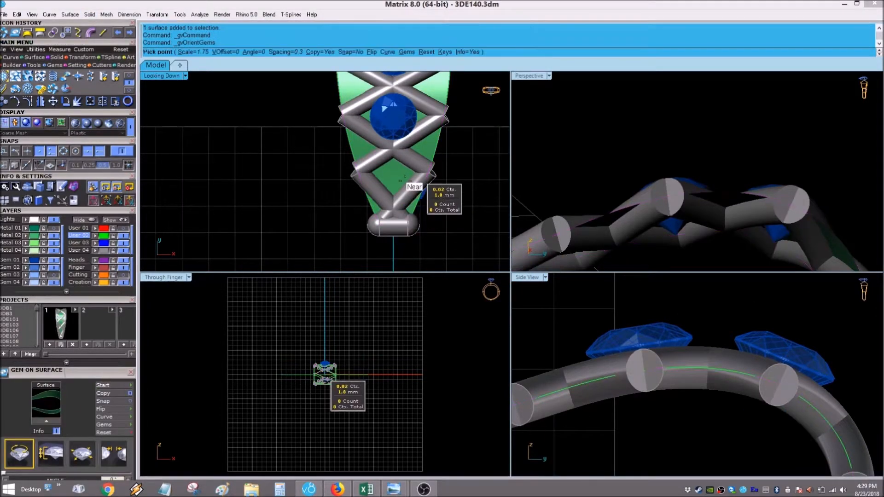
scroll(396, 184, "up", 2)
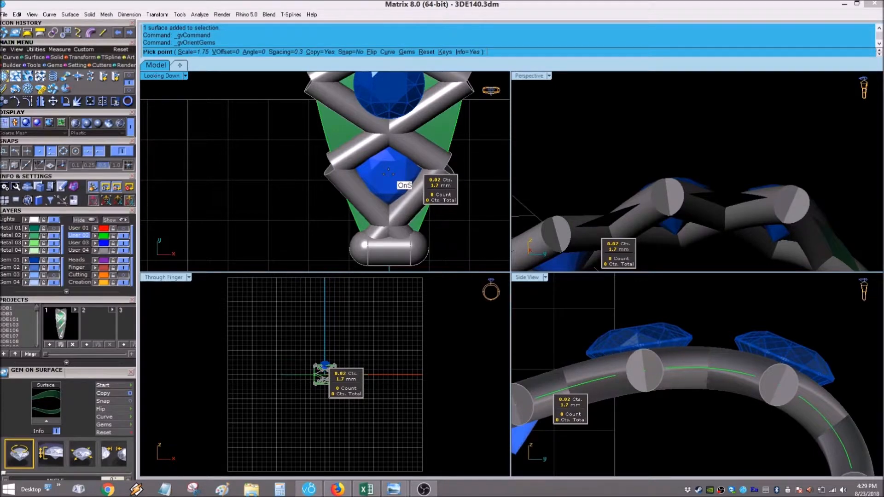
left_click(389, 171)
key("Return")
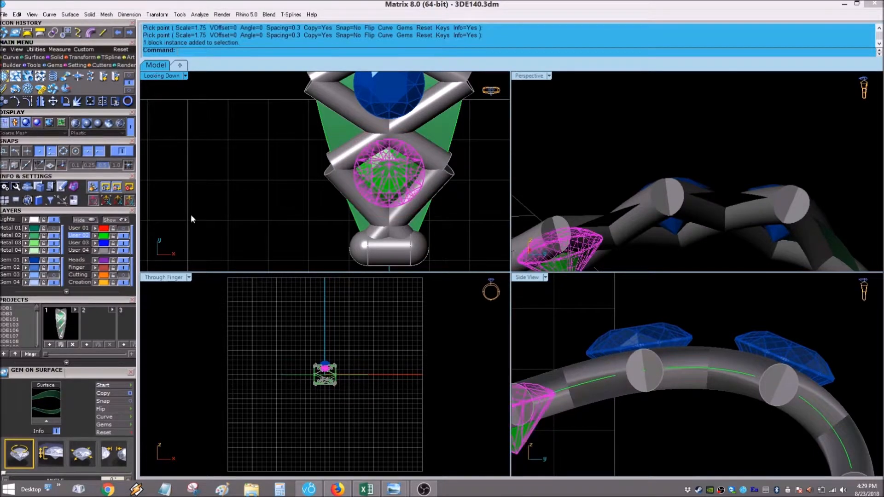
Raise the new lowest gem along its own axis with the Gem Positioner so it sits above the crossing pipes
scroll(711, 374, "down", 3)
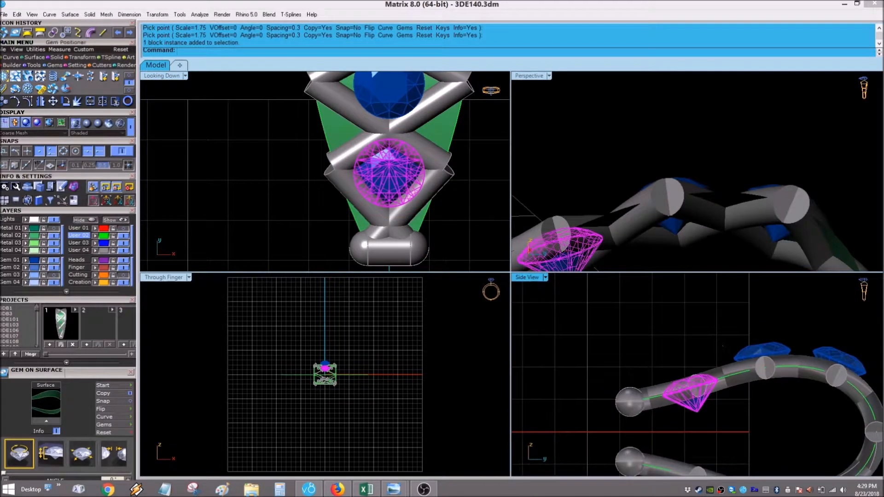
left_click(4, 32)
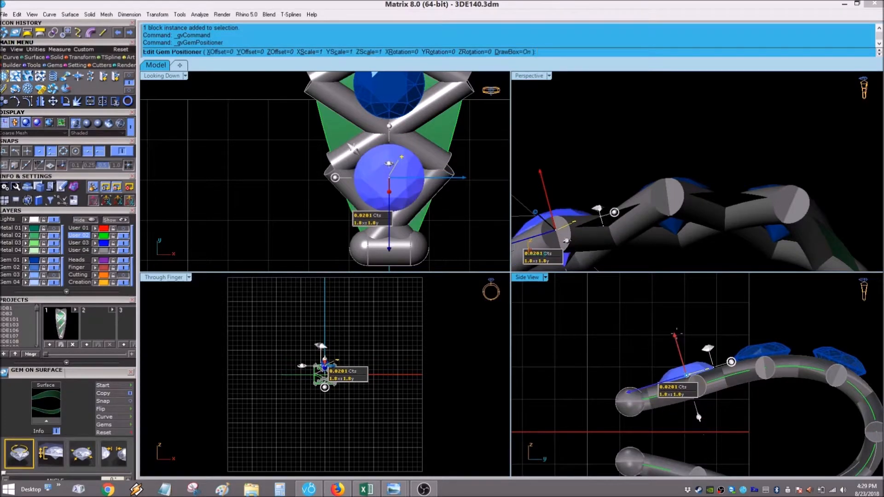
scroll(712, 404, "up", 5)
scroll(712, 404, "down", 2)
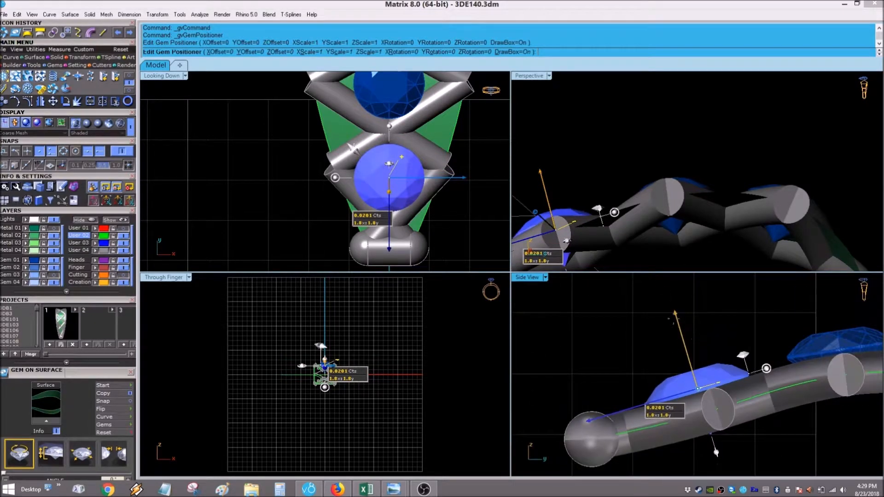
left_click_drag(674, 312, 673, 310)
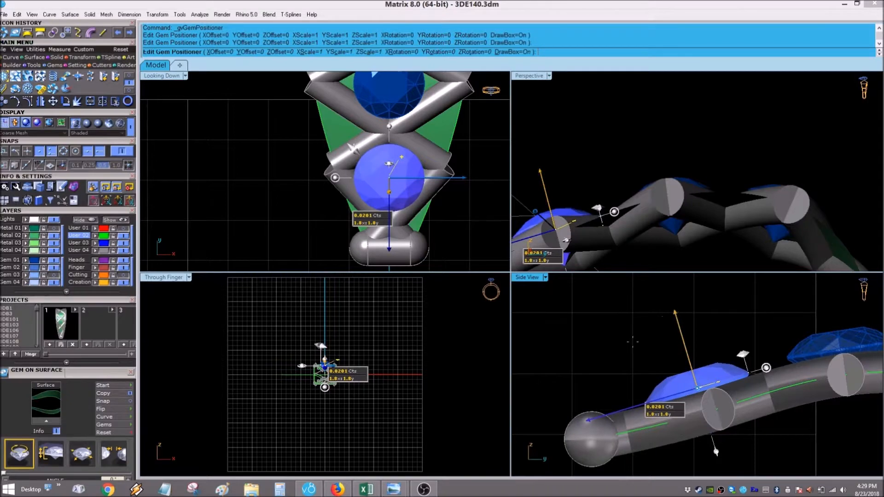
right_click(634, 339)
Start a Gallery Rail bezel around the lowest gem with the Bezel Builder
scroll(432, 190, "down", 9)
right_click_drag(410, 188, 381, 203)
scroll(380, 203, "up", 4)
left_click(360, 207, "shift")
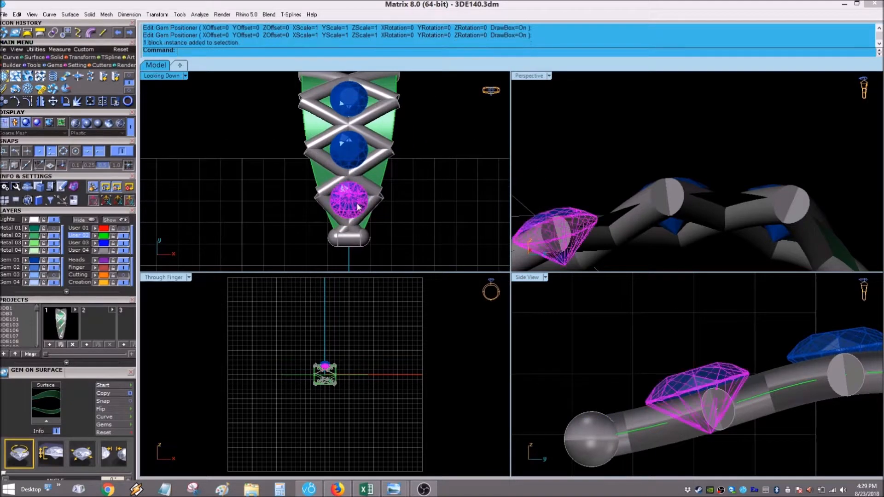
left_click(366, 164, "shift")
left_click(335, 115, "shift")
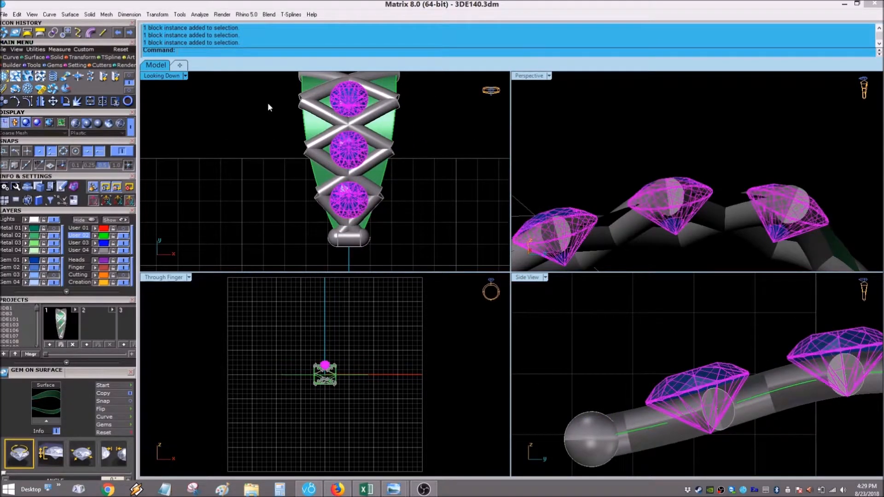
left_click(67, 65)
left_click(28, 76)
left_click_drag(27, 370, 562, 169)
left_click(583, 263)
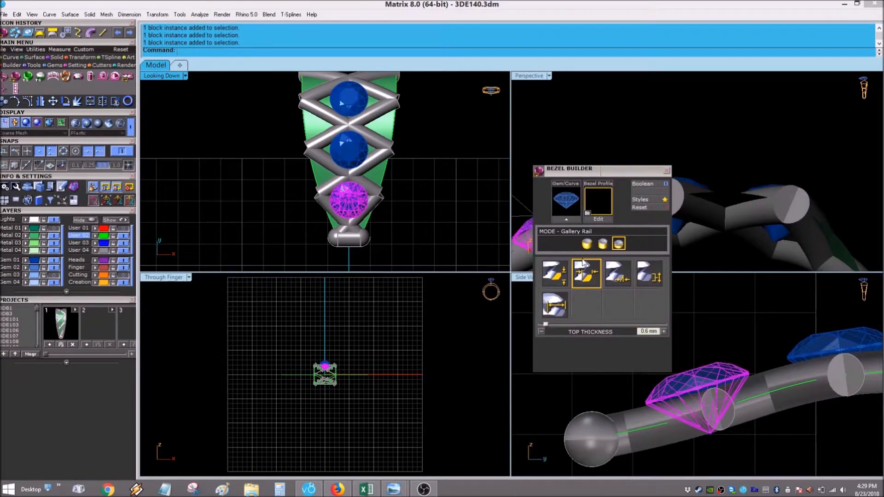
left_click(570, 219)
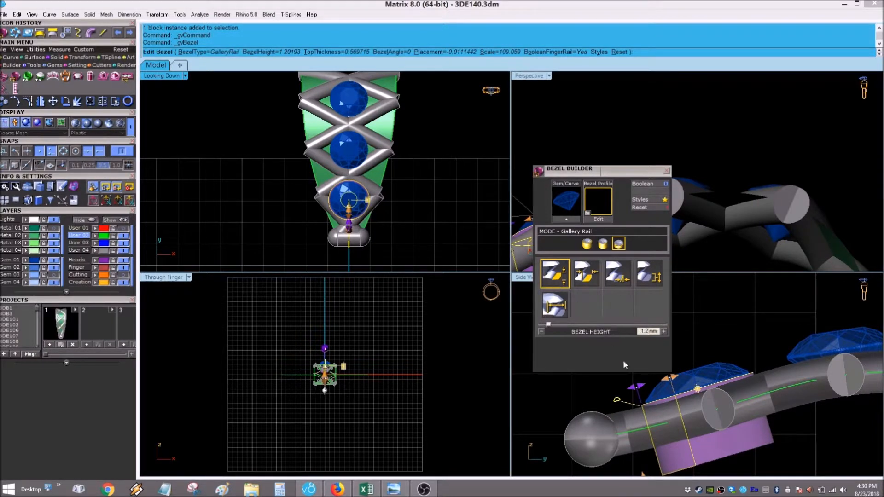
Try a bezel height of 0.8 mm and of 0.7 mm, with a top thickness of 0.55 mm
type("0.8")
key("Return")
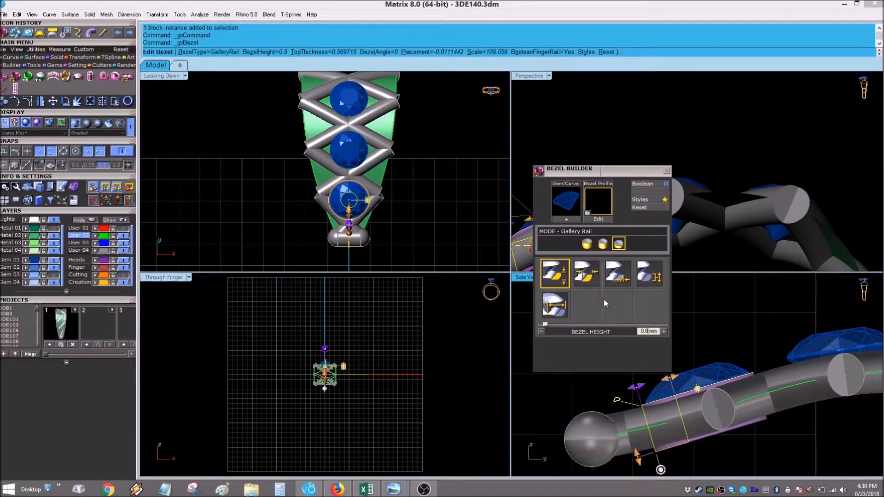
type("0.7")
key("Return")
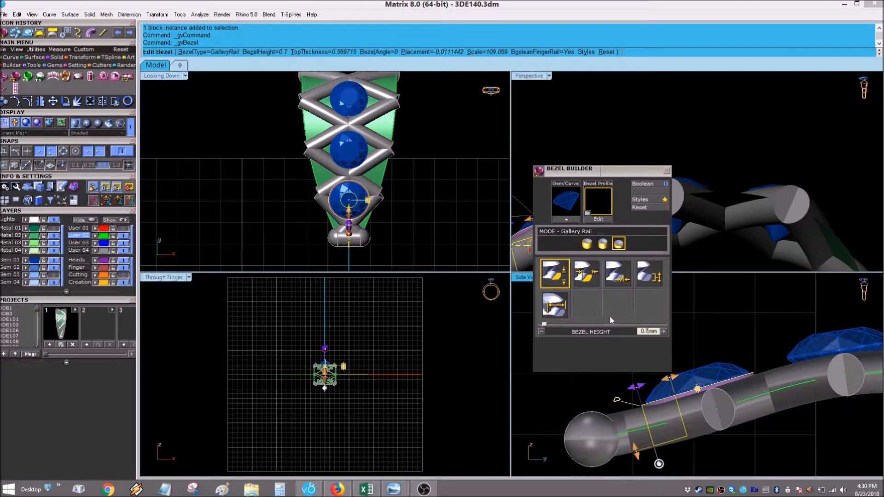
left_click(586, 278)
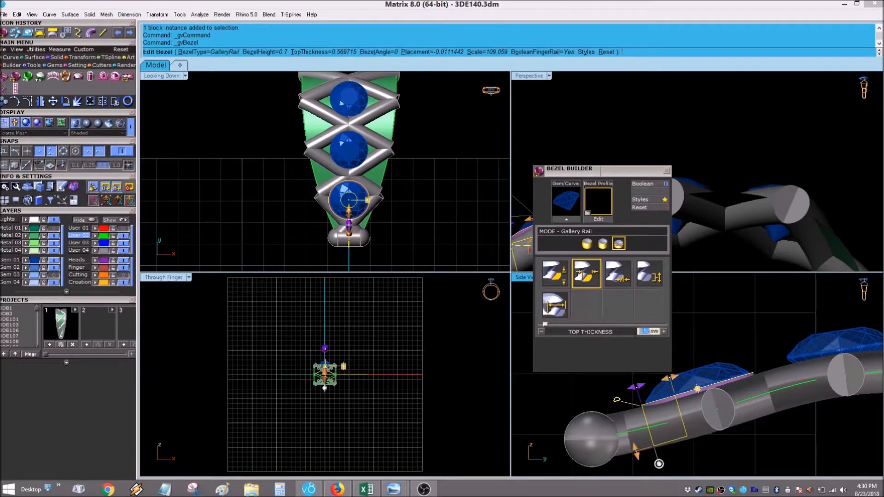
type(".55")
key("Return")
scroll(354, 210, "up", 12)
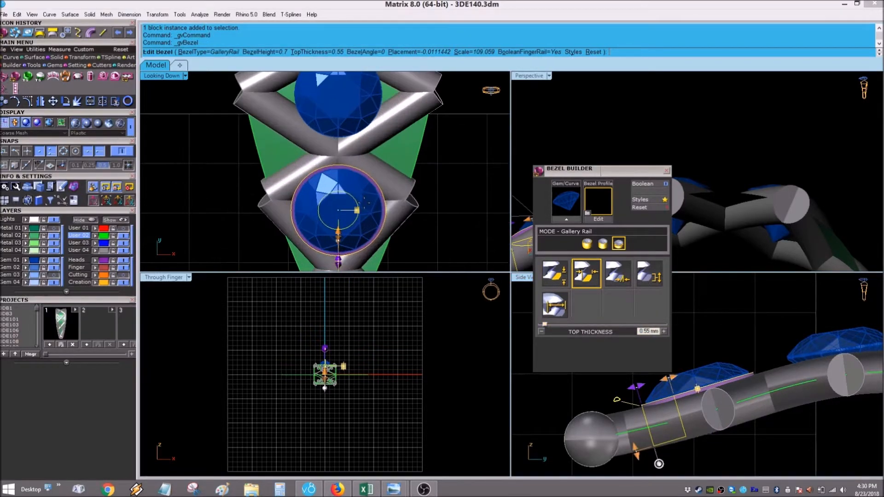
scroll(348, 240, "down", 3)
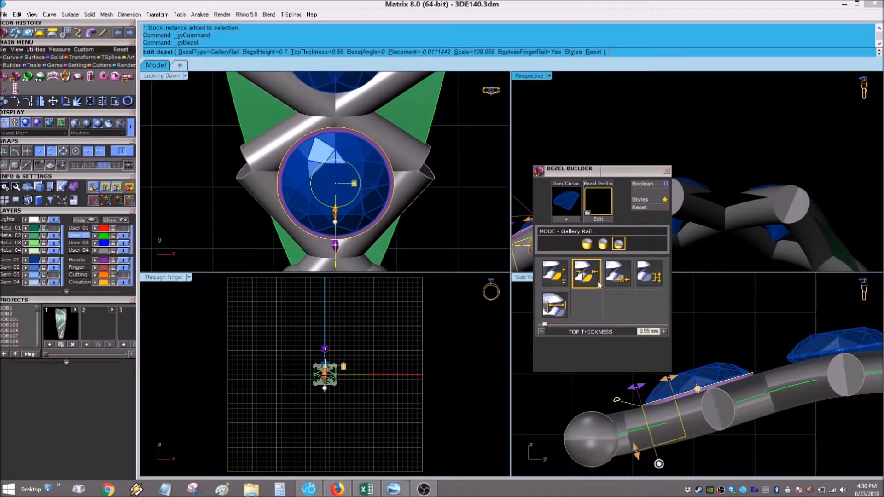
Shift the bezel slightly up along the gem's axis and set its top thickness to 0.6 mm
left_click(649, 273)
left_click_drag(695, 384, 697, 384)
left_click(589, 282)
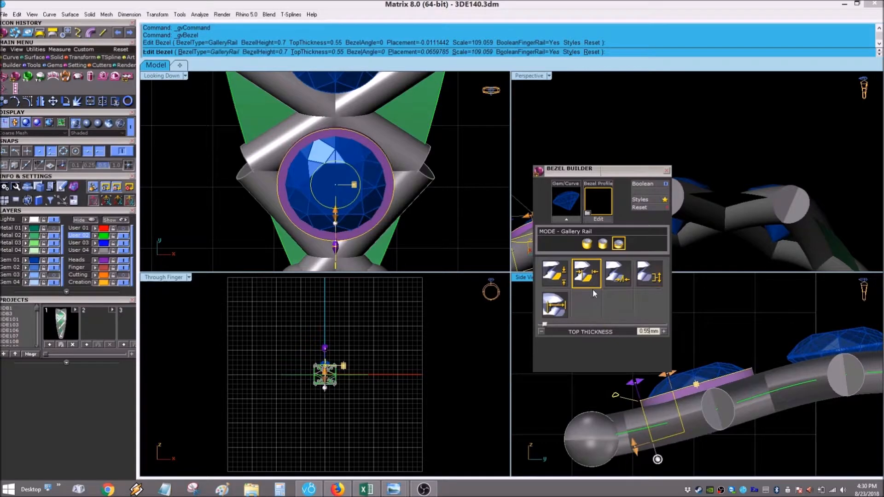
type("0.6")
key("Return")
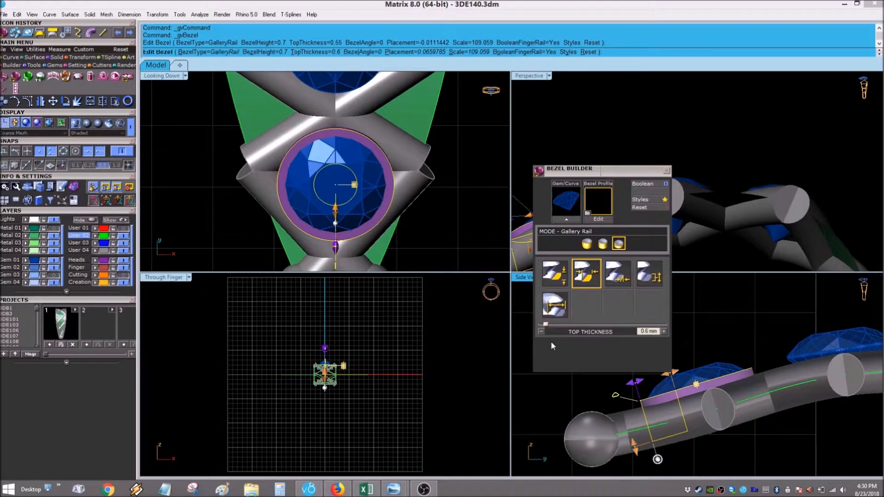
Set the bezel height to 0.9 mm and raise its placement to 0.13 mm, and build the bezel
left_click(558, 277)
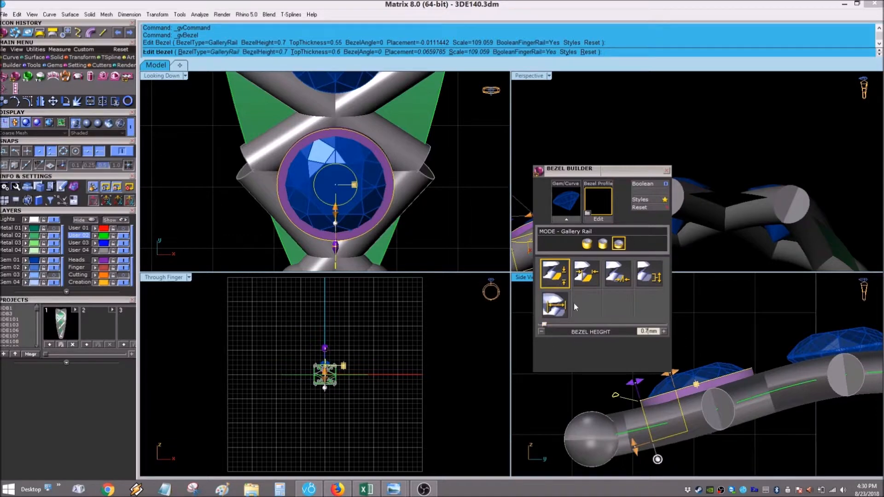
type("0.9")
key("Return")
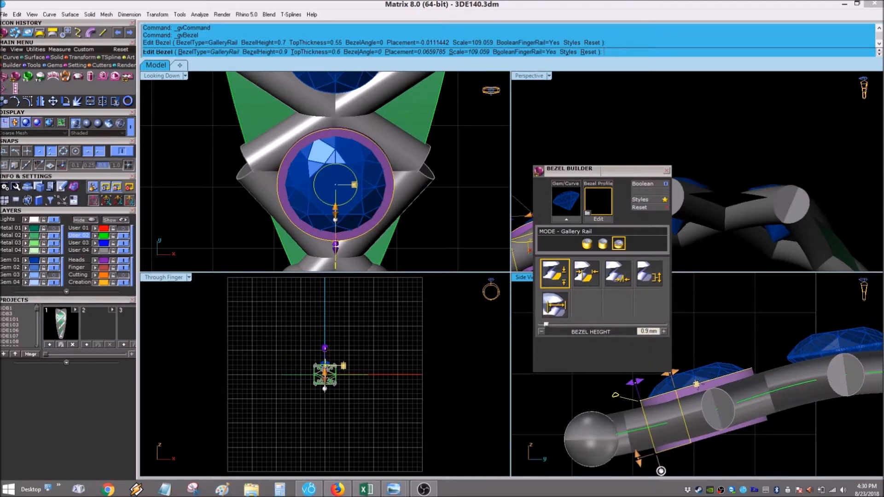
left_click(649, 273)
left_click(663, 331)
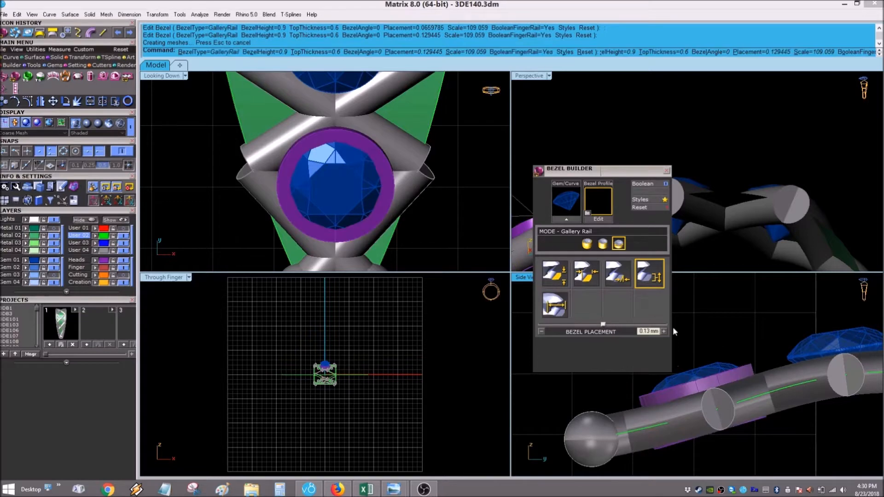
Apply the finished bezel's style to the two upper gems with Match Attributes, taking it from the lowest bezel
scroll(443, 244, "down", 6)
left_click(385, 160)
scroll(385, 162, "down", 4)
left_click(387, 91, "shift")
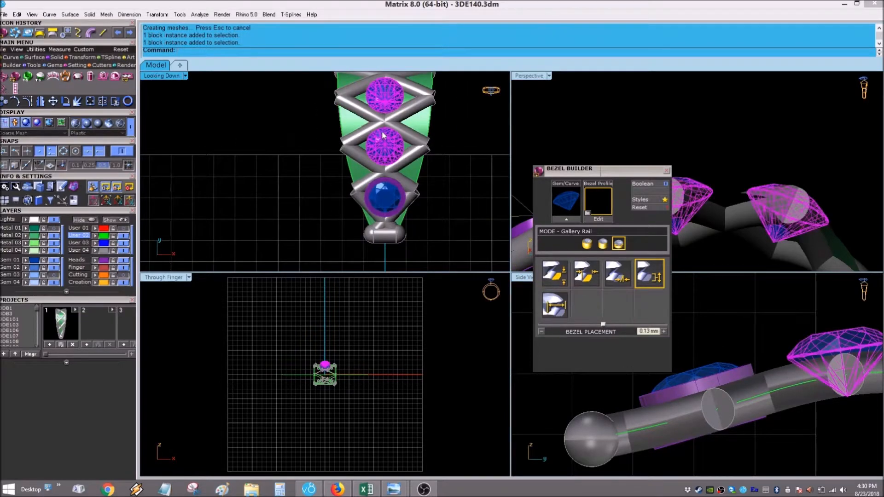
key("F6")
left_click(695, 282)
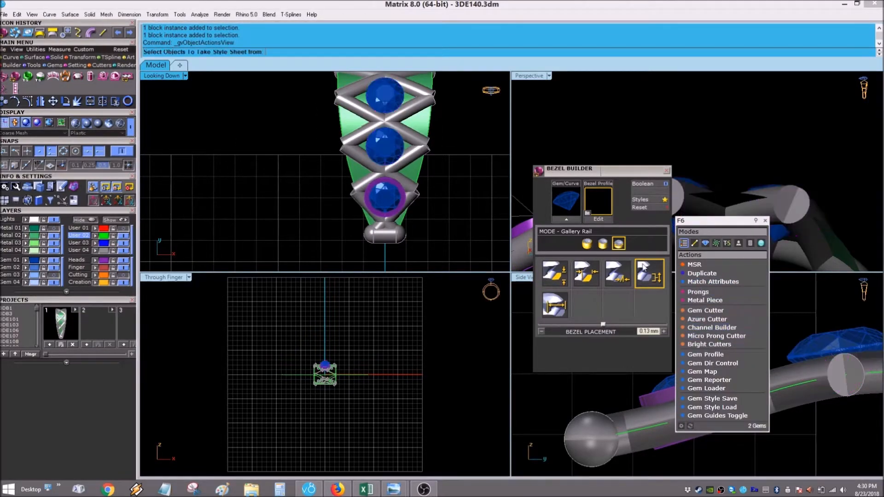
left_click(391, 198)
left_click(414, 204)
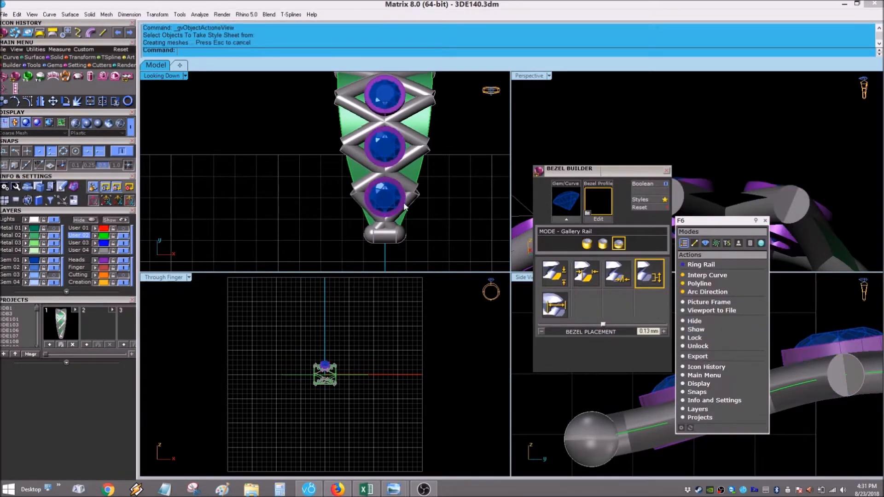
left_click(764, 222)
left_click(666, 171)
Fillet the outer top edges of the three bezels with a 0.15 radius
scroll(684, 177, "down", 6)
right_click_drag(704, 183, 639, 216)
scroll(631, 228, "up", 4)
key("Return")
left_click(602, 224)
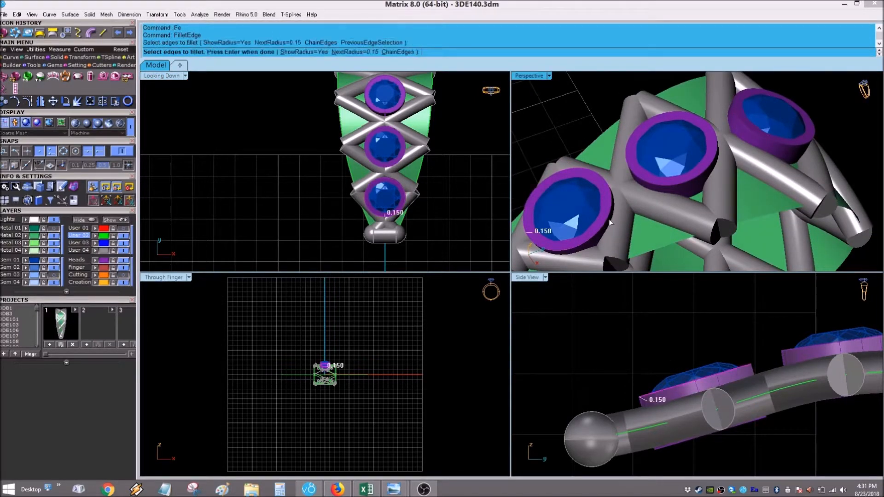
left_click(678, 186)
left_click(763, 143)
key("Return")
key("Return")
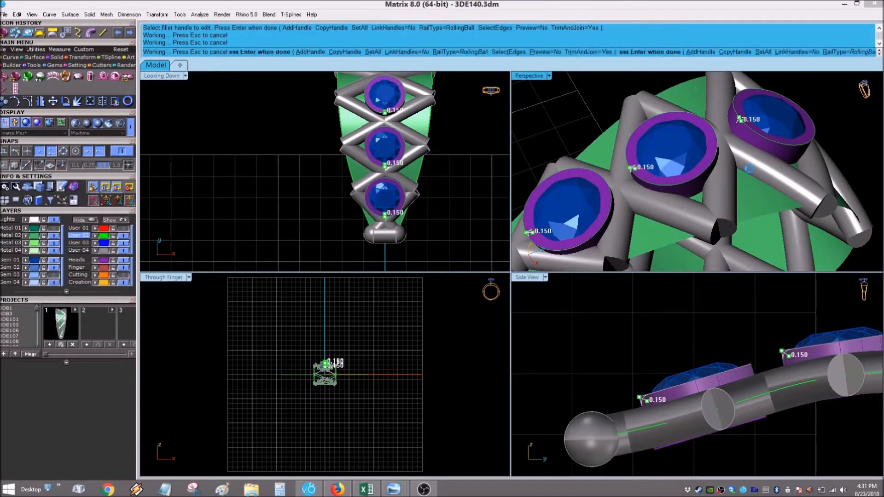
Create gem cutters for all three gems with a girdle scale of 95%
scroll(665, 192, "down", 4)
right_click_drag(666, 191, 608, 143)
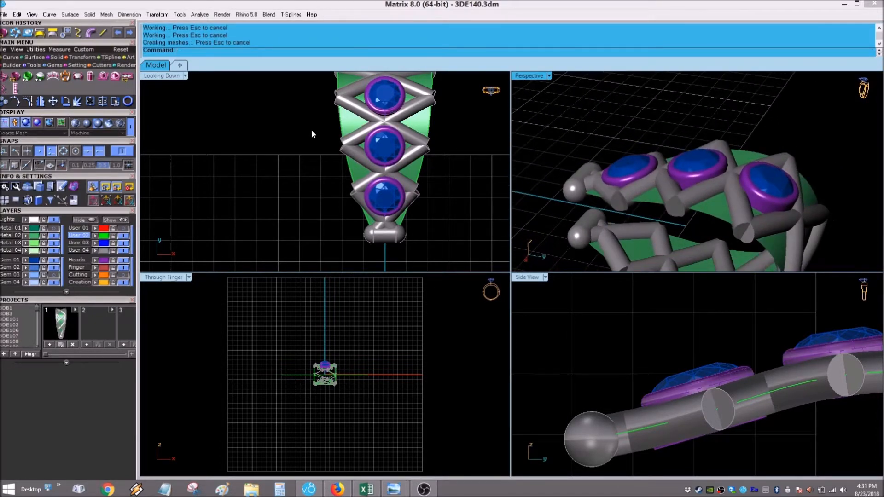
scroll(373, 92, "up", 3)
left_click(381, 107)
left_click(387, 171, "shift")
left_click(394, 234, "shift")
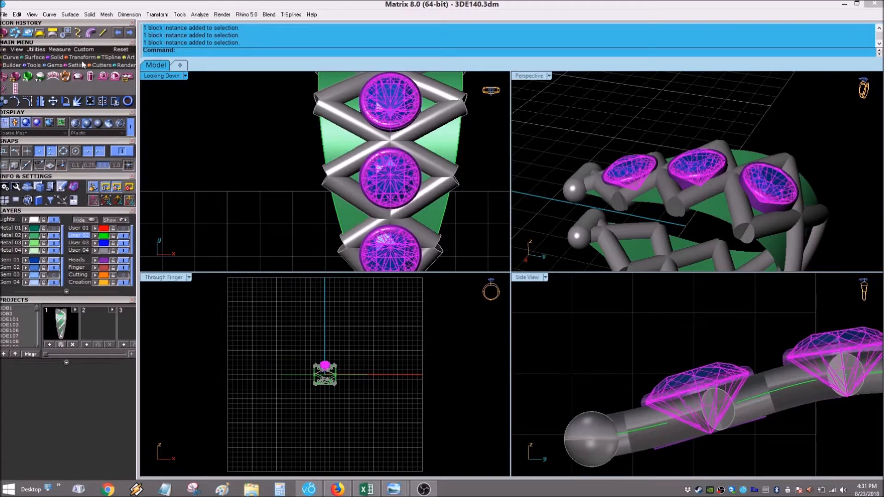
left_click(102, 65)
left_click(15, 78)
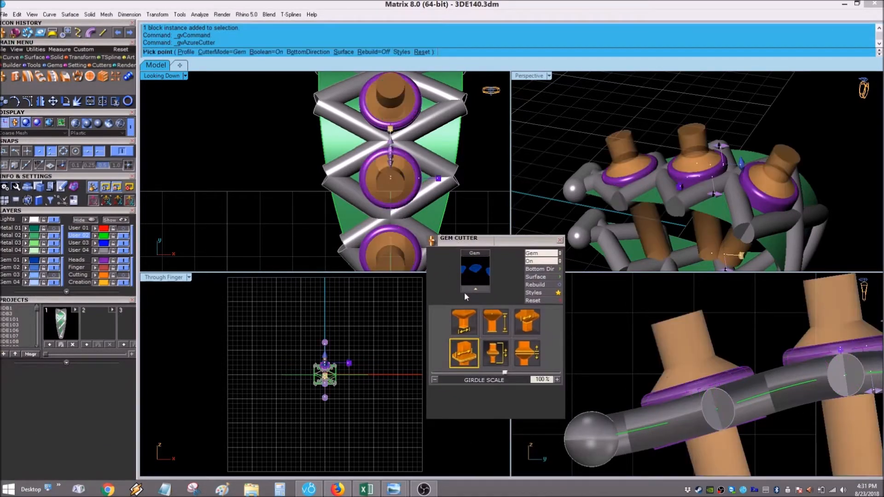
type("95")
key("Return")
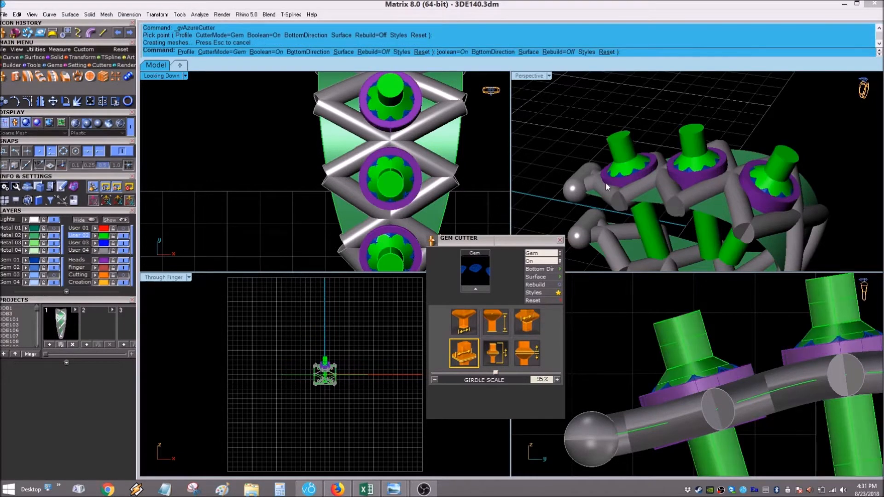
Subtract the gem cutters from the three bezels with a Boolean difference
left_click(611, 91)
scroll(635, 188, "up", 4)
left_click(637, 190)
left_click(725, 195, "shift")
scroll(737, 196, "down", 3)
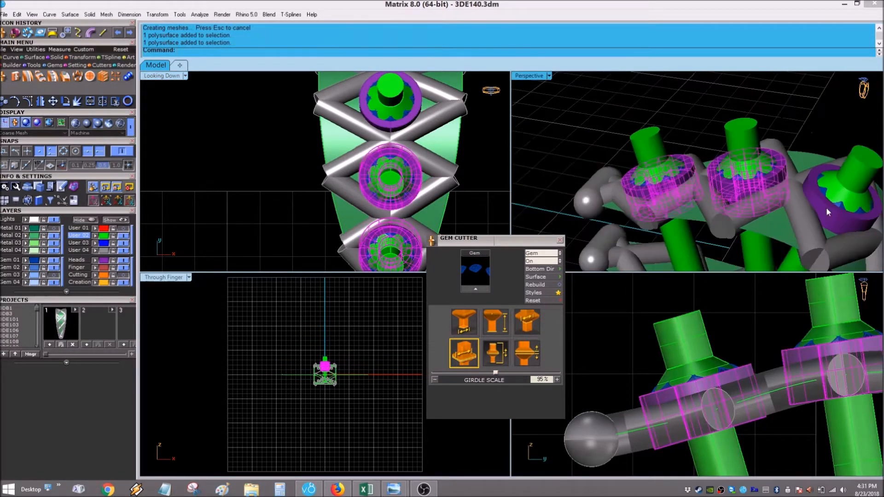
left_click(827, 208, "shift")
type("bd")
key("Return")
left_click(734, 131)
key("Return")
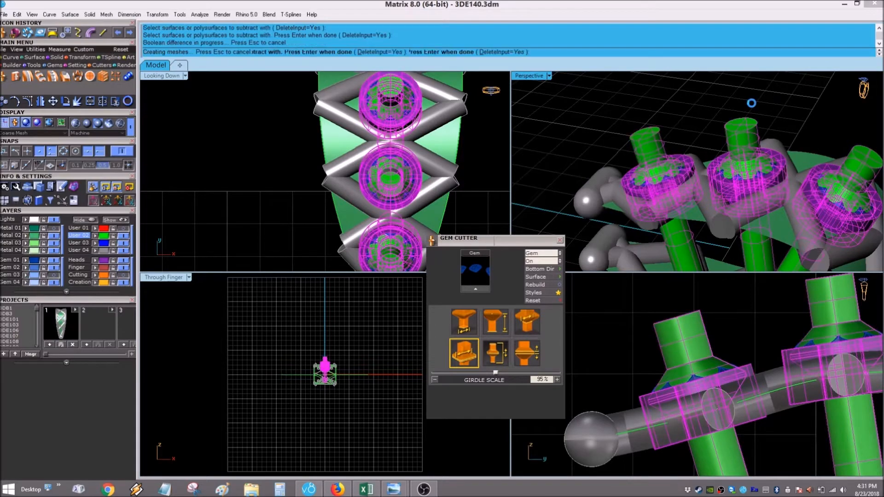
Fillet the inner top edges of the three cut bezels and hide the Gem 01 layer
type("Fe")
key("Return")
left_click(670, 187)
right_click_drag(711, 177, 745, 211)
left_click(734, 149)
left_click(816, 173)
key("Return")
key("Return")
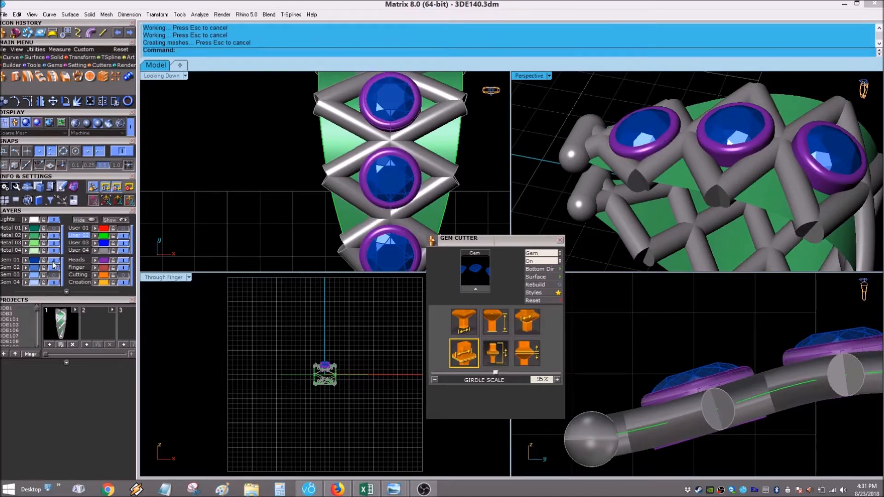
left_click(54, 261)
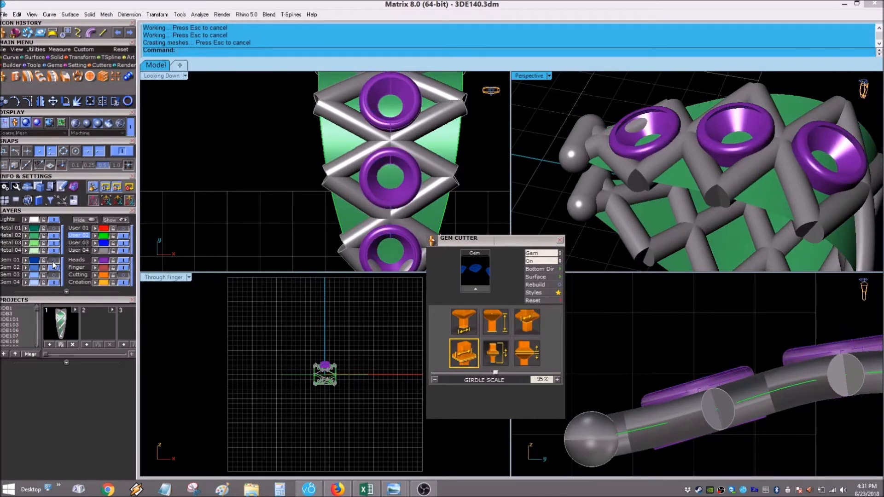
Delete the green tapered surface beneath the pipe lattice and bezels
left_click(54, 262)
left_click(54, 262)
right_click_drag(650, 156, 658, 182)
left_click(669, 175)
key("Delete")
scroll(672, 172, "down", 5)
scroll(692, 165, "up", 5)
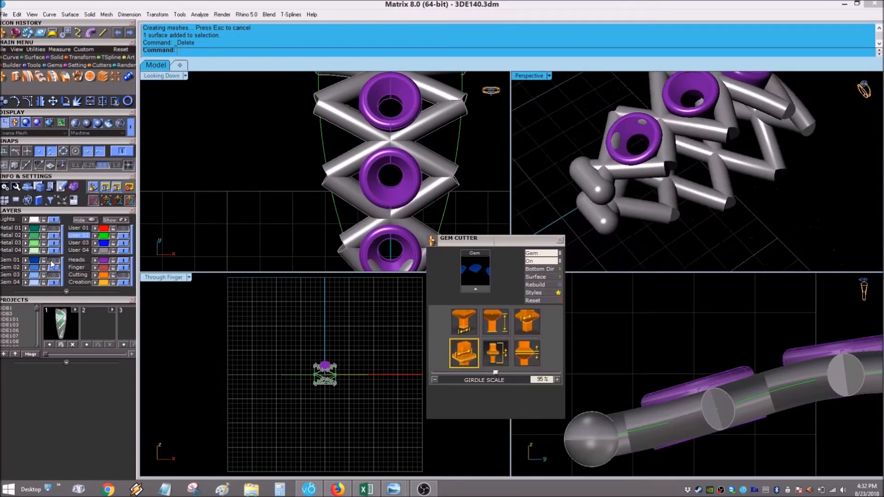
Show the Gem 01 layer and create a gem cutter for the gem nearest the lattice's narrow end
left_click(52, 261)
left_click(389, 258)
left_click(475, 288)
key("Return")
scroll(645, 157, "up", 3)
right_click_drag(431, 233, 441, 178)
Try to subtract the gem cutter from the four lattice pipes around the bezel at the narrow end with a Boolean difference
left_click(441, 182)
left_click(440, 201, "shift")
left_click(365, 206, "shift")
left_click(364, 183, "shift")
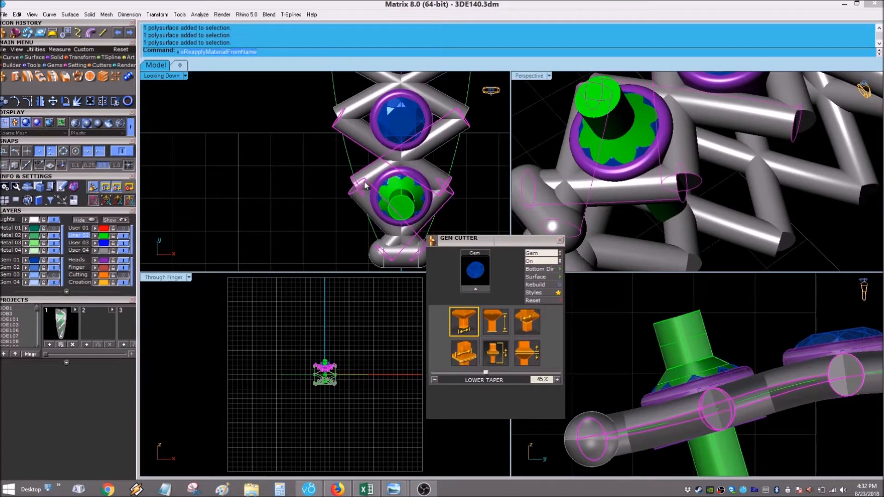
key("Return")
left_click(577, 128)
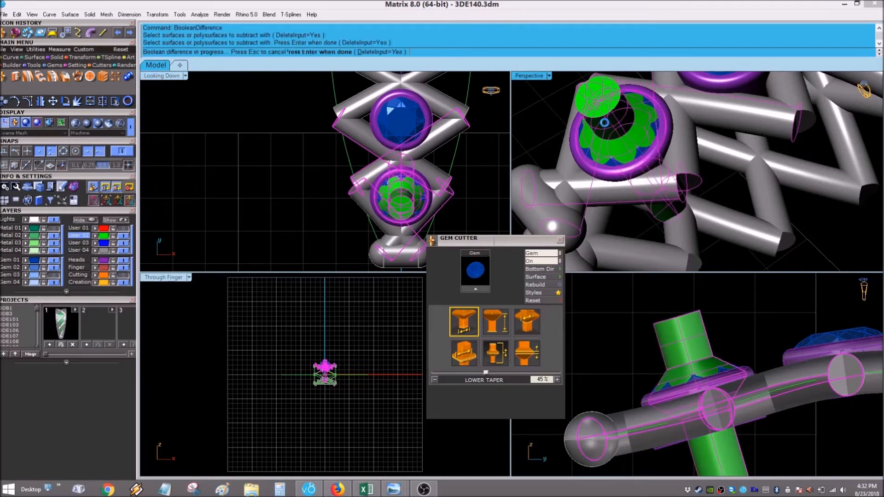
key("Return")
Hide the Gem 01 layer, inspect the cut inside the bezel, and undo the last Boolean difference
left_click(55, 261)
scroll(667, 221, "down", 5)
scroll(667, 187, "up", 5)
right_click_drag(666, 174, 677, 211)
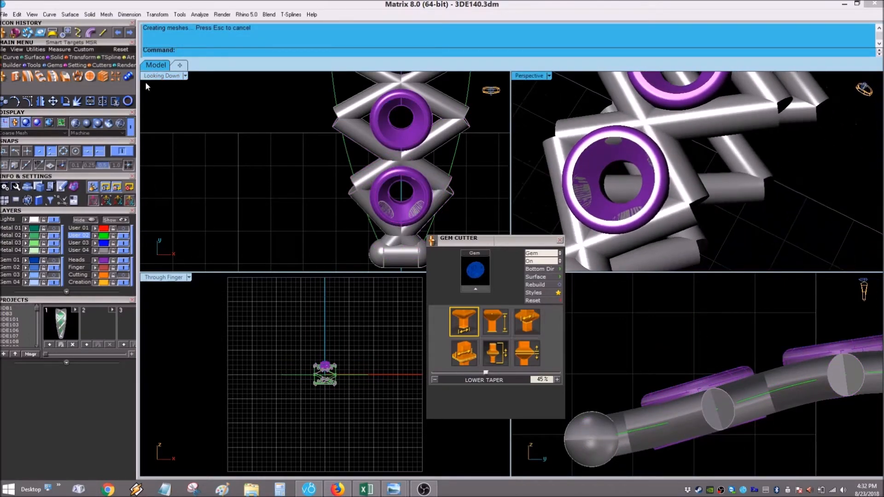
key("ctrl+z")
Reselect the pipes around the narrow-end bezel and subtract the gem cutter from them with a Boolean difference
left_click(365, 179)
left_click(421, 172, "shift")
left_click(435, 206, "shift")
left_click(364, 207, "shift")
key("Return")
left_click(412, 204)
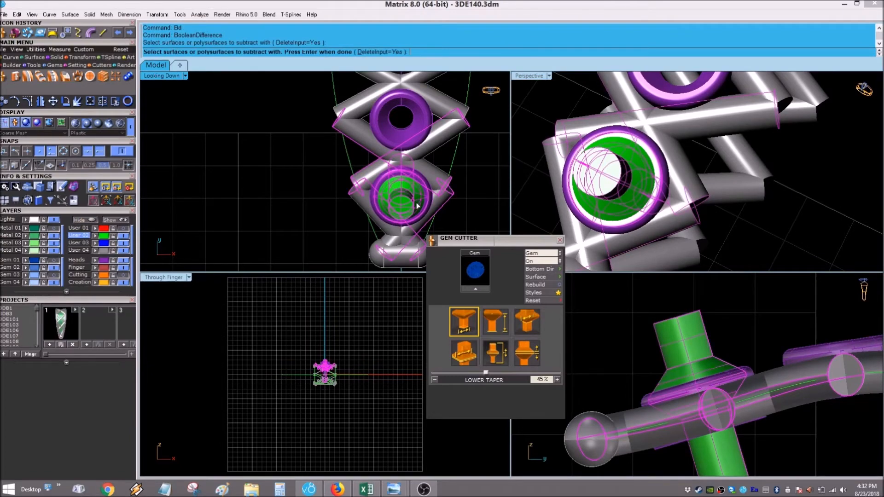
key("Return")
scroll(660, 202, "down", 5)
scroll(658, 196, "up", 5)
right_click_drag(659, 195, 405, 180)
Show the Creation layer with the orange rails and the Gem 01 layer, and close the Gem Cutter builder
scroll(646, 185, "up", 6)
scroll(692, 204, "down", 10)
scroll(484, 186, "down", 8)
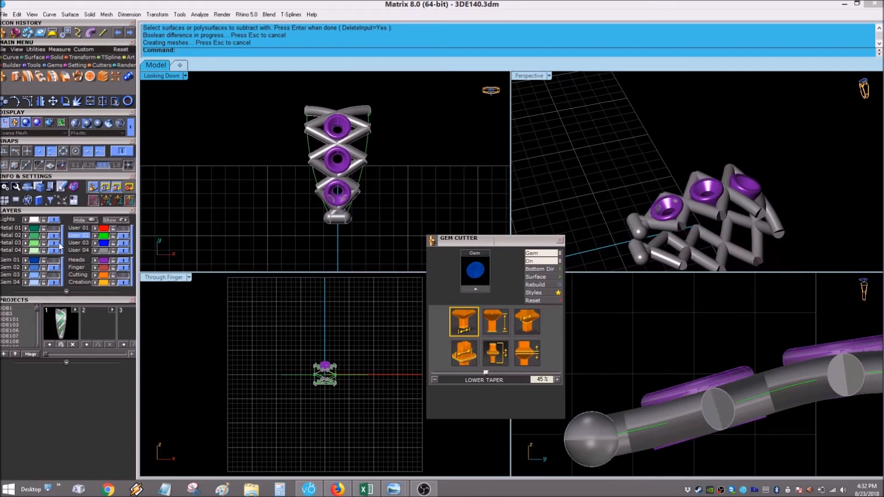
left_click(125, 282)
left_click(560, 240)
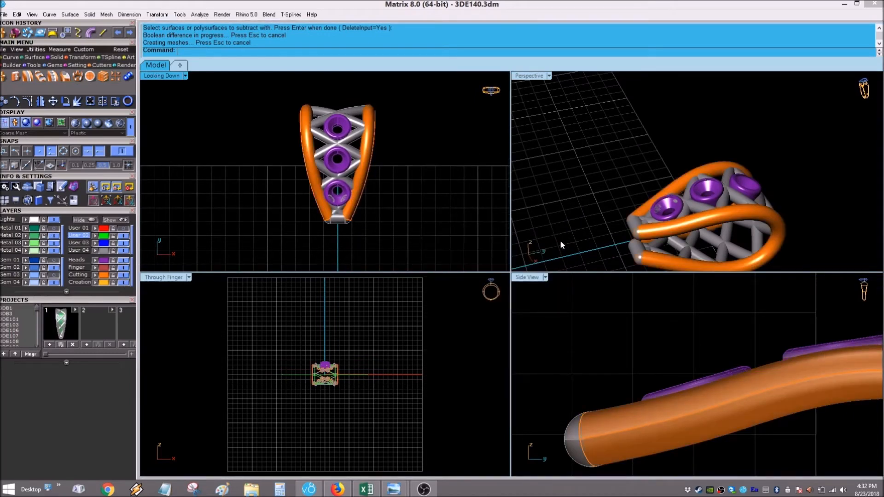
right_click_drag(372, 162, 389, 169)
left_click(55, 261)
scroll(388, 149, "down", 4)
left_click_drag(412, 103, 276, 229)
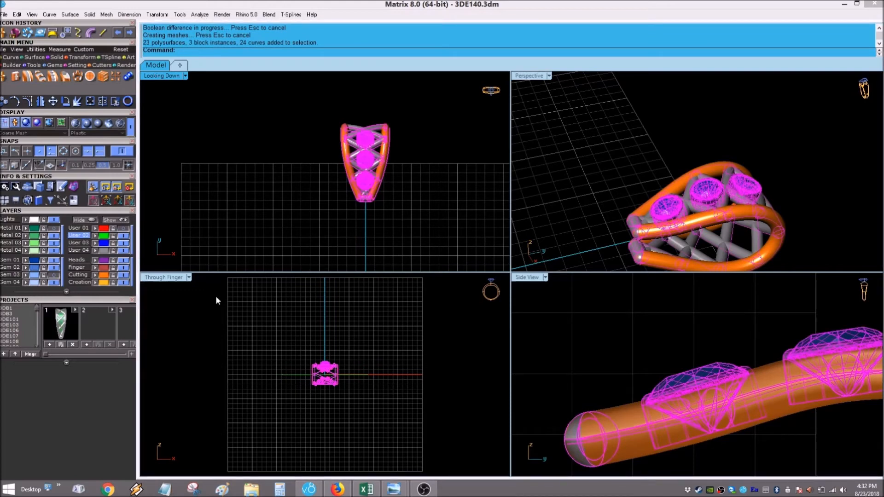
left_click(198, 339)
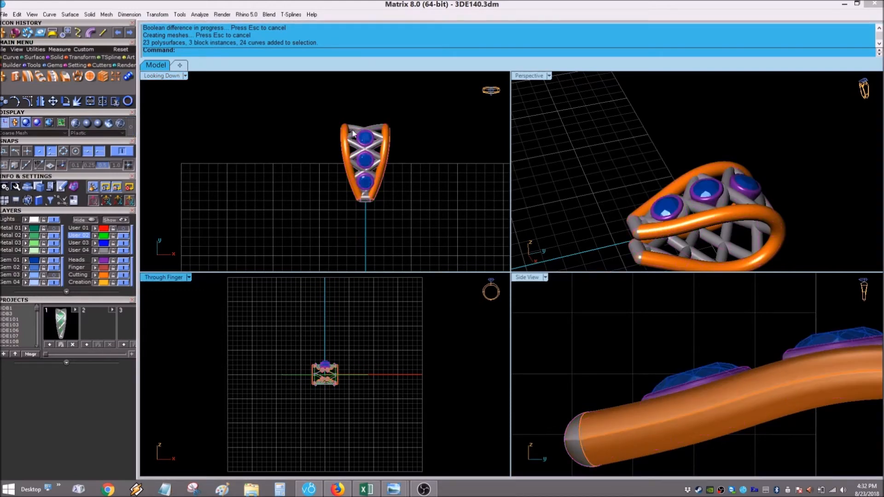
scroll(420, 196, "up", 5)
left_click_drag(402, 117, 221, 278)
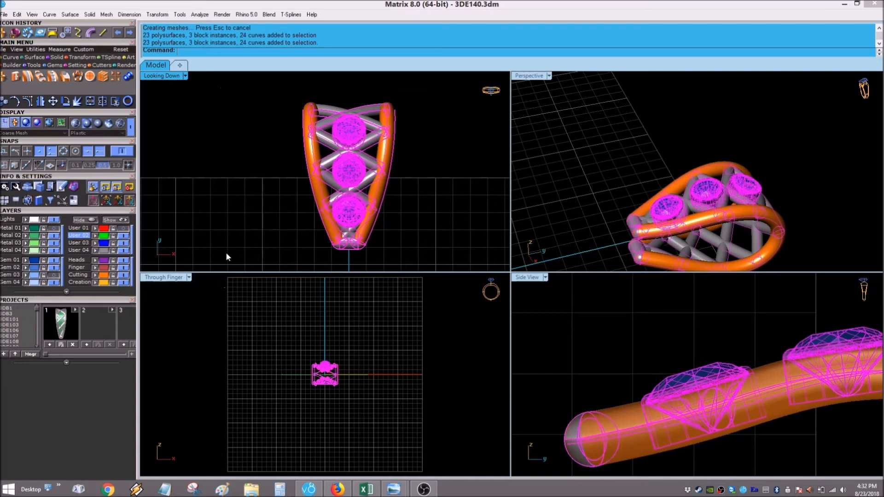
left_click(223, 235)
scroll(421, 198, "down", 2)
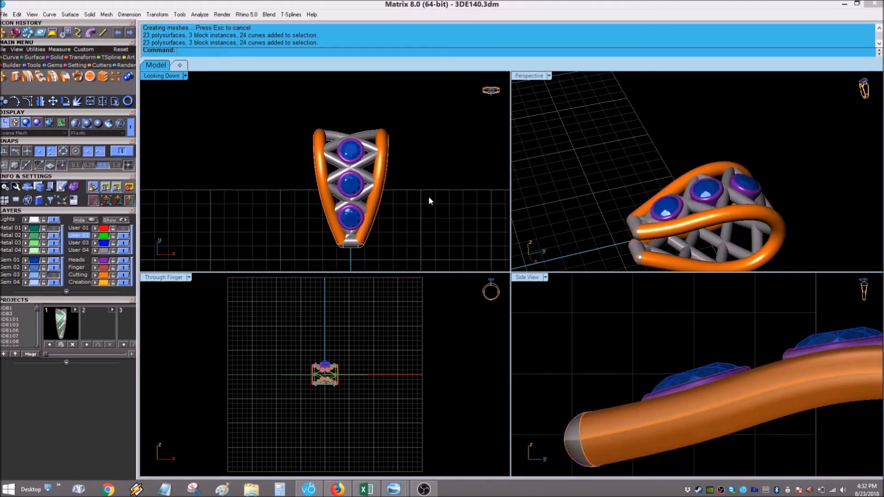
left_click_drag(351, 202, 261, 256)
left_click(262, 253)
right_click_drag(454, 226, 435, 196)
right_click_drag(412, 99, 412, 112)
scroll(737, 195, "down", 5)
right_click_drag(732, 193, 656, 182)
scroll(748, 199, "up", 6)
scroll(374, 168, "down", 2)
left_click_drag(421, 95, 231, 246)
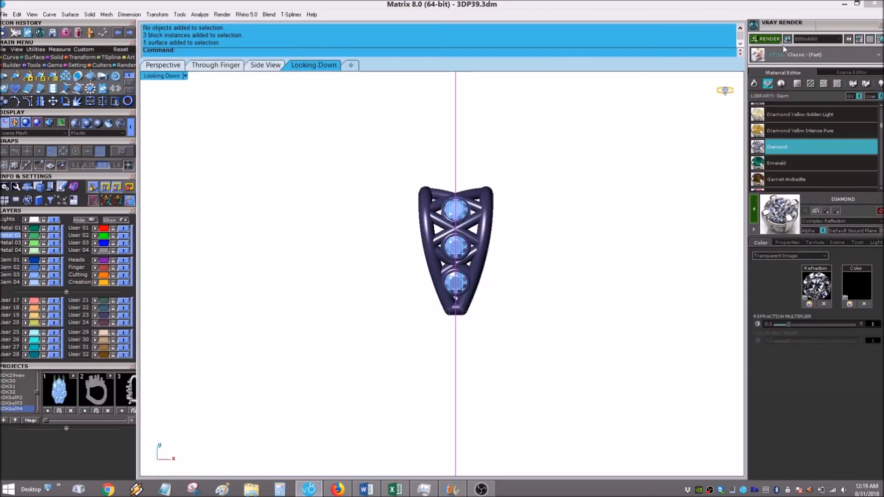
Render the Looking Down view of the finished piece with V-Ray in the Classic (Fast) style
left_click(770, 40)
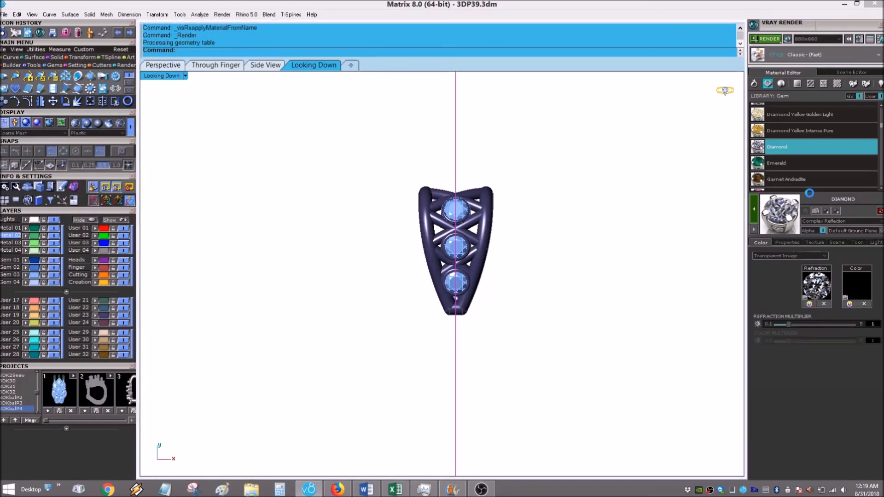